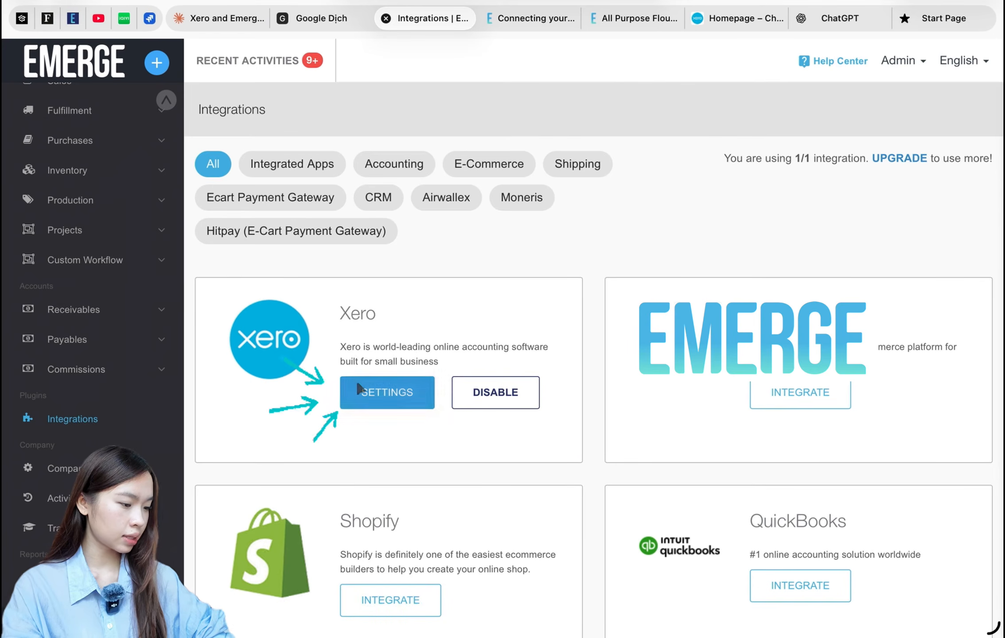
Open the Xero integration settings, enter the business name as the account name, and start the connection to Xero.
left_click(397, 401)
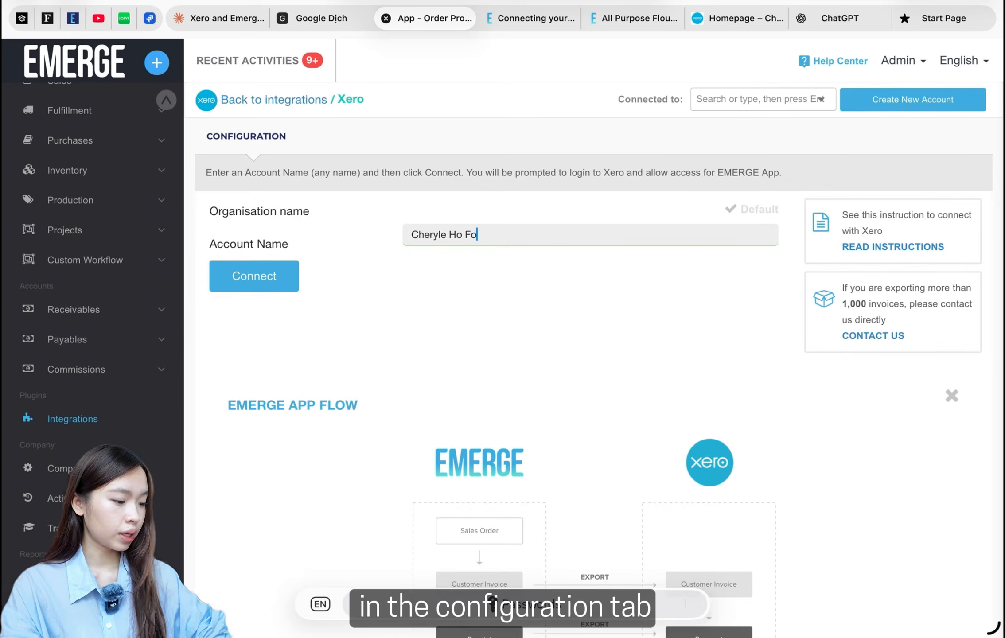
type("rtune")
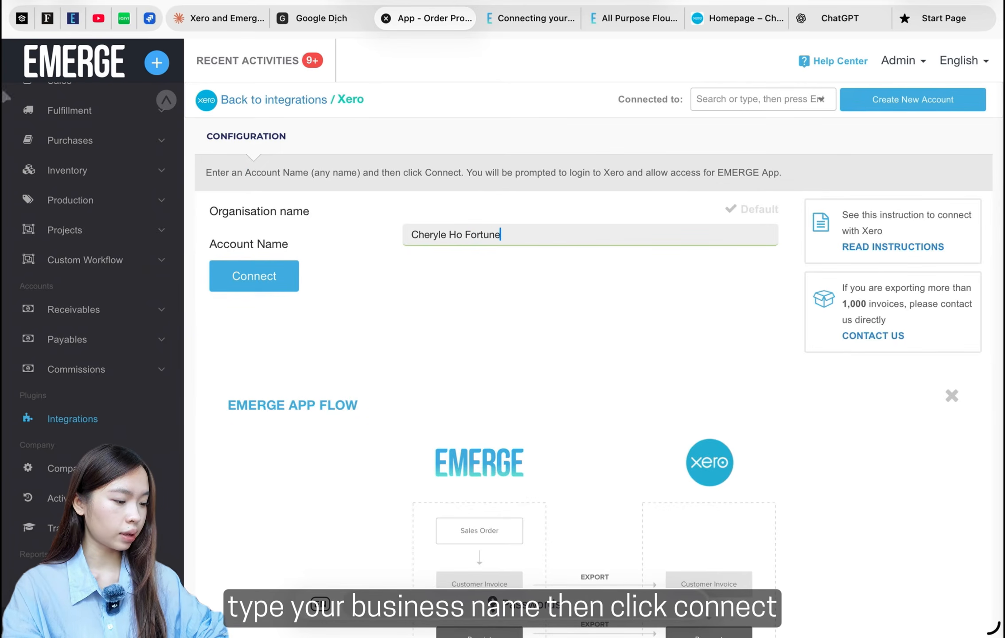
left_click(246, 275)
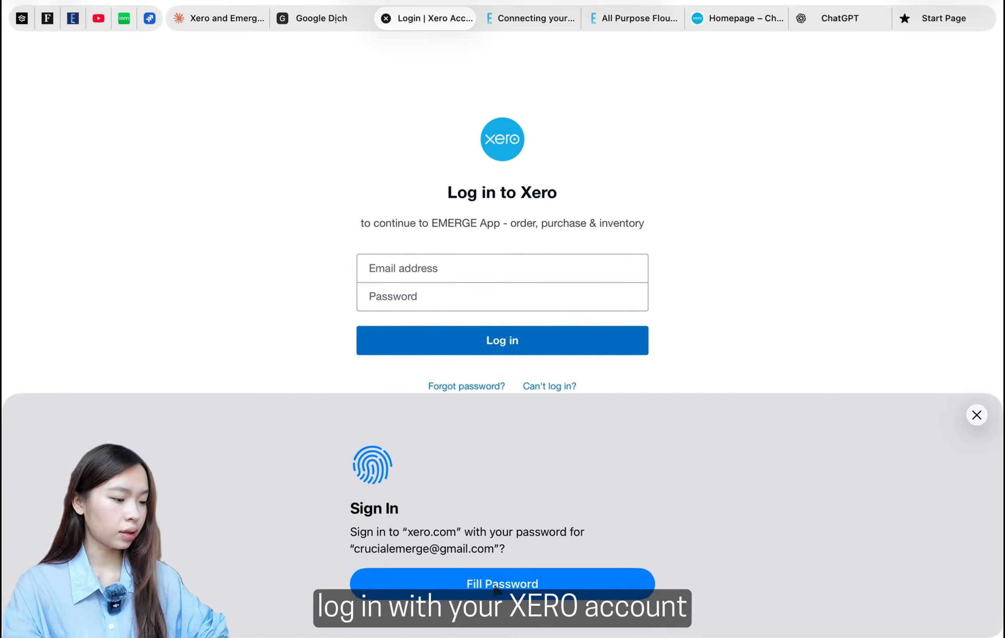
Authorize EMERGE by logging in to Xero with the saved account password, and confirm the target Xero organisation.
left_click(496, 584)
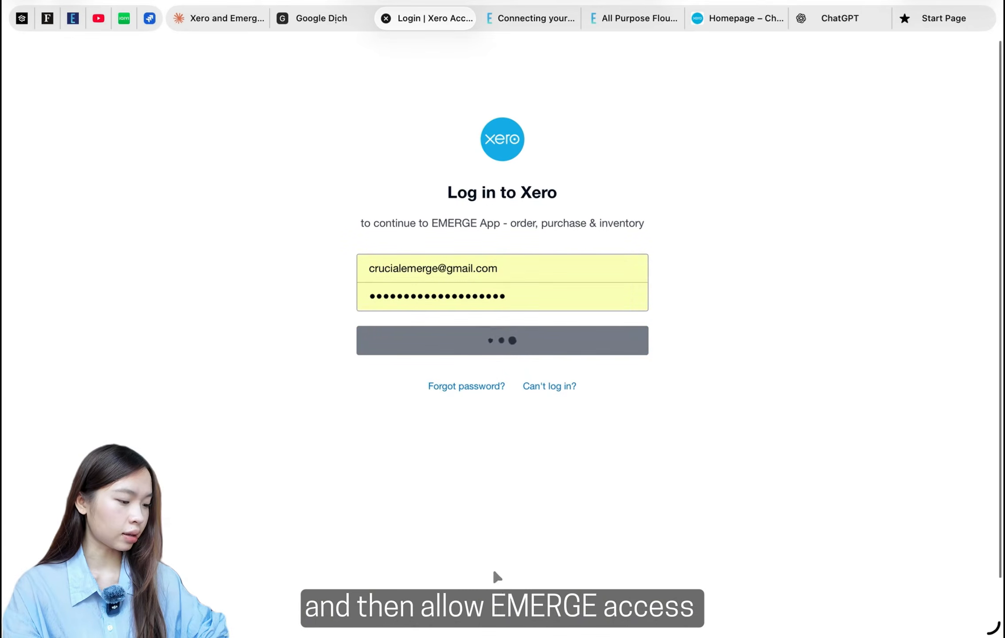
left_click(473, 568)
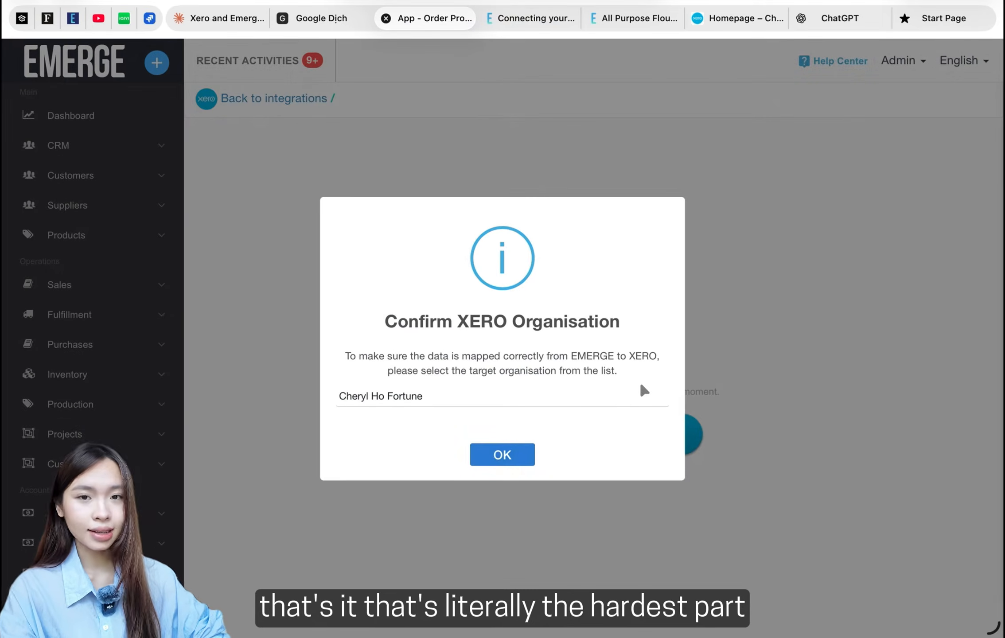
left_click(502, 455)
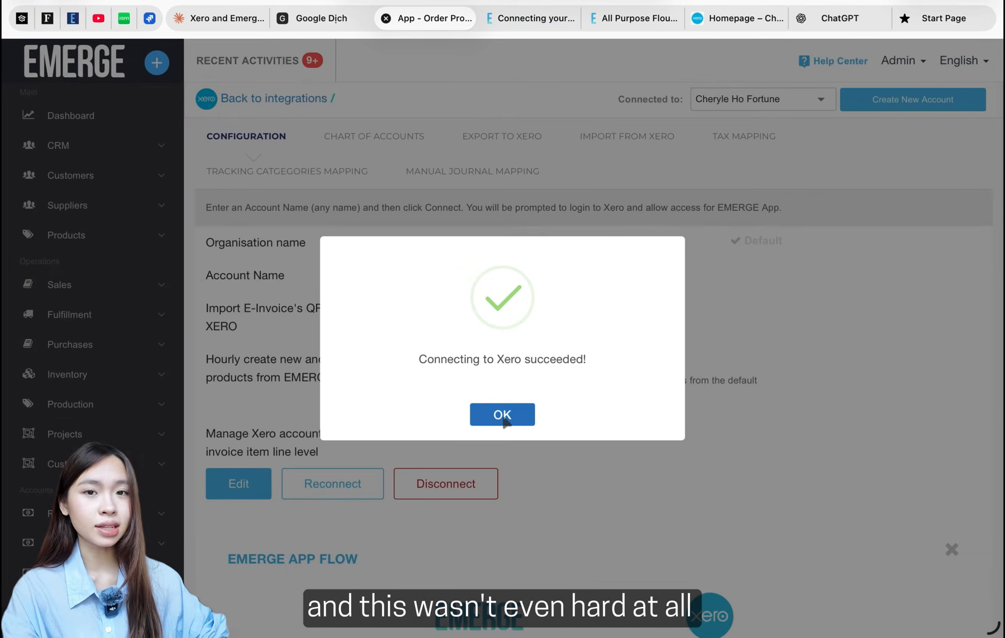
left_click(497, 421)
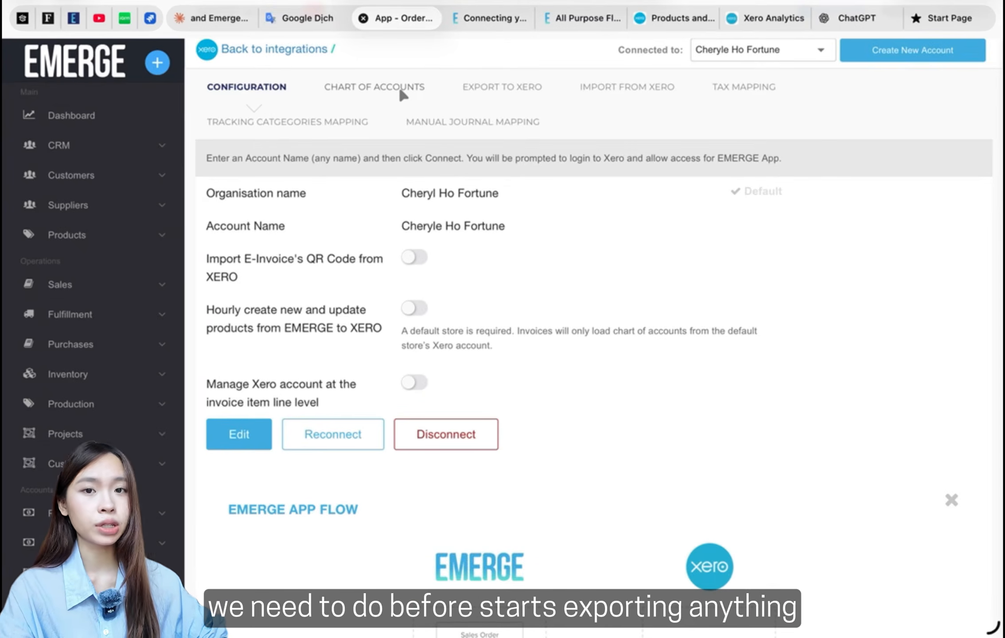
Open the chart of accounts mapping and check the account choices for all customer invoice kinds and Non Landed Cost Of Goods Sold.
left_click(402, 89)
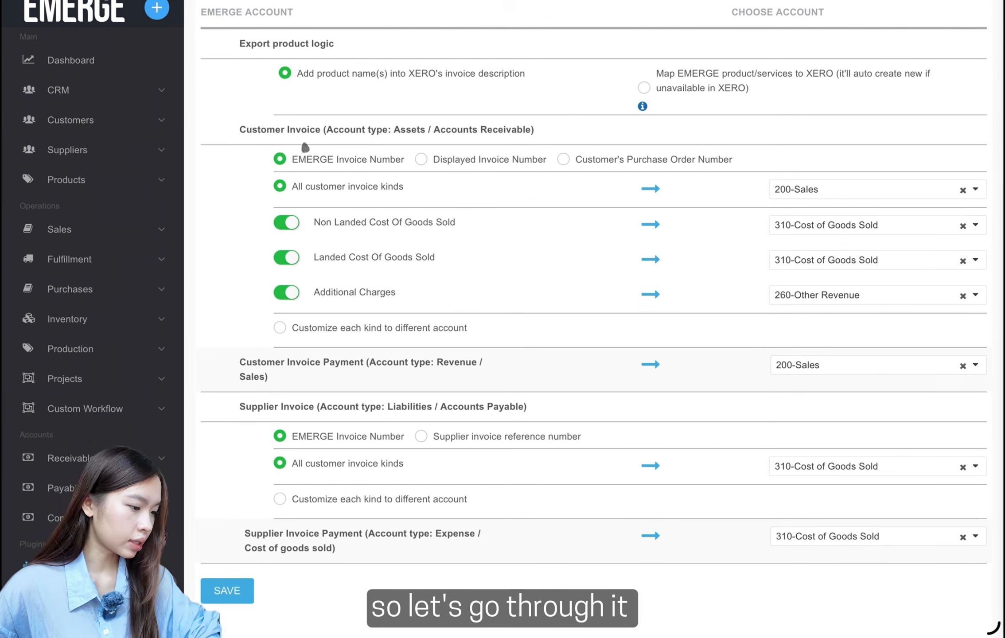
left_click(842, 190)
left_click(842, 190)
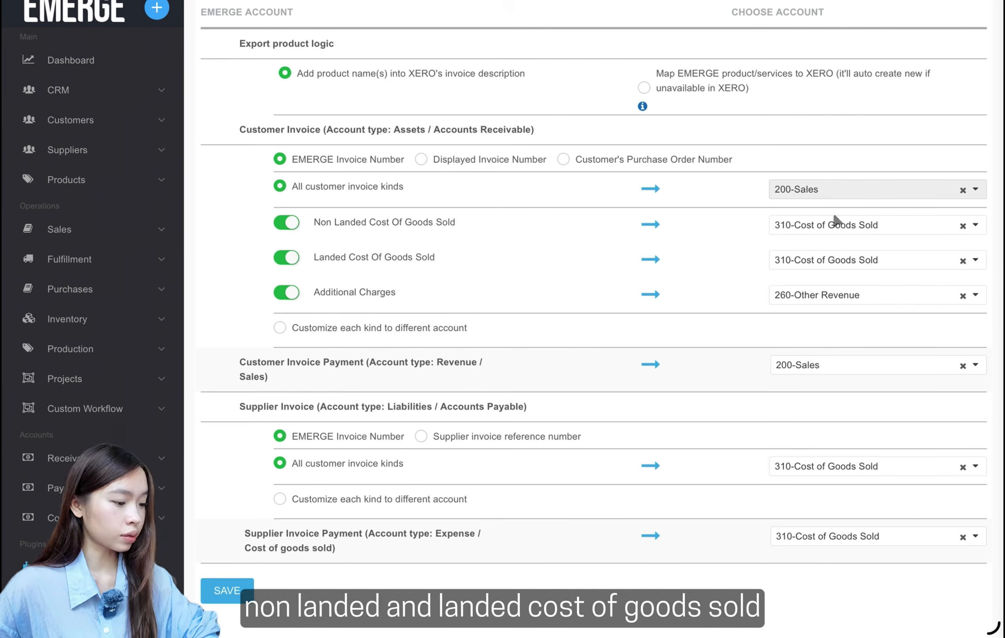
left_click(883, 224)
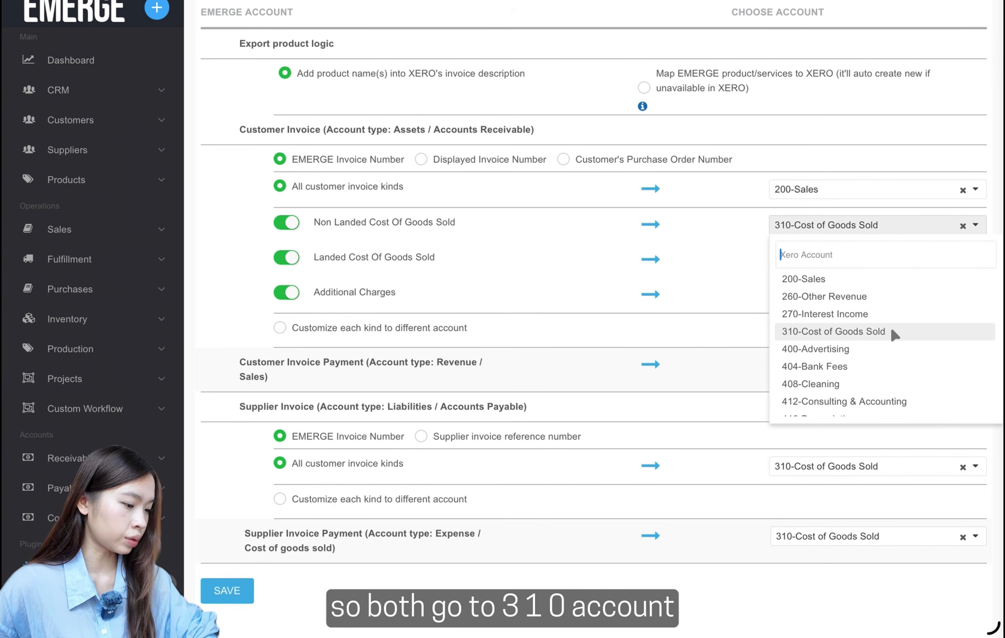
left_click(719, 234)
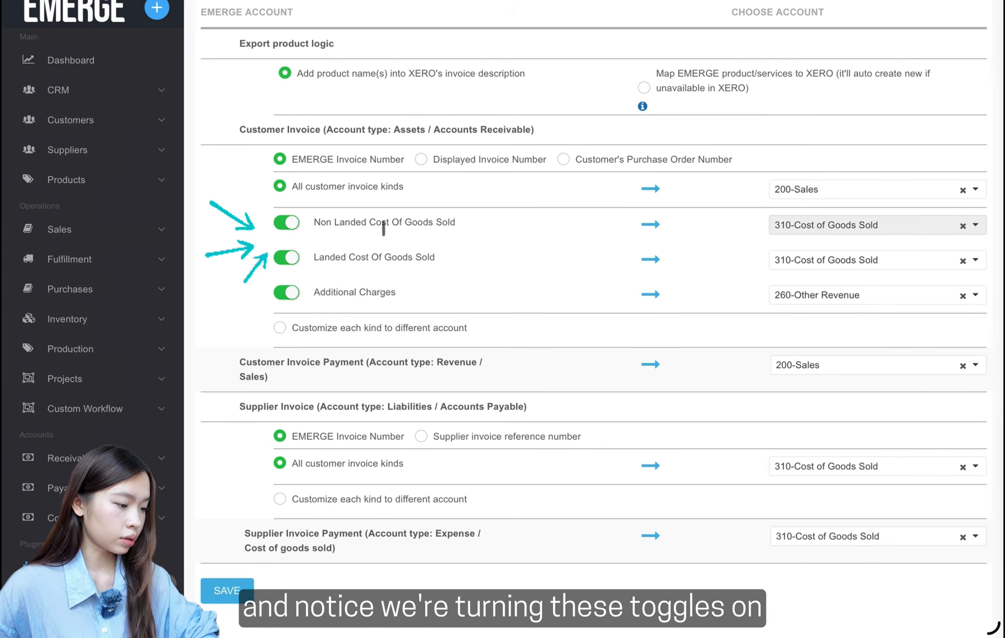
Switch the Non Landed and Landed Cost Of Goods Sold mappings for customer invoices off and back on.
left_click(283, 223)
left_click(284, 257)
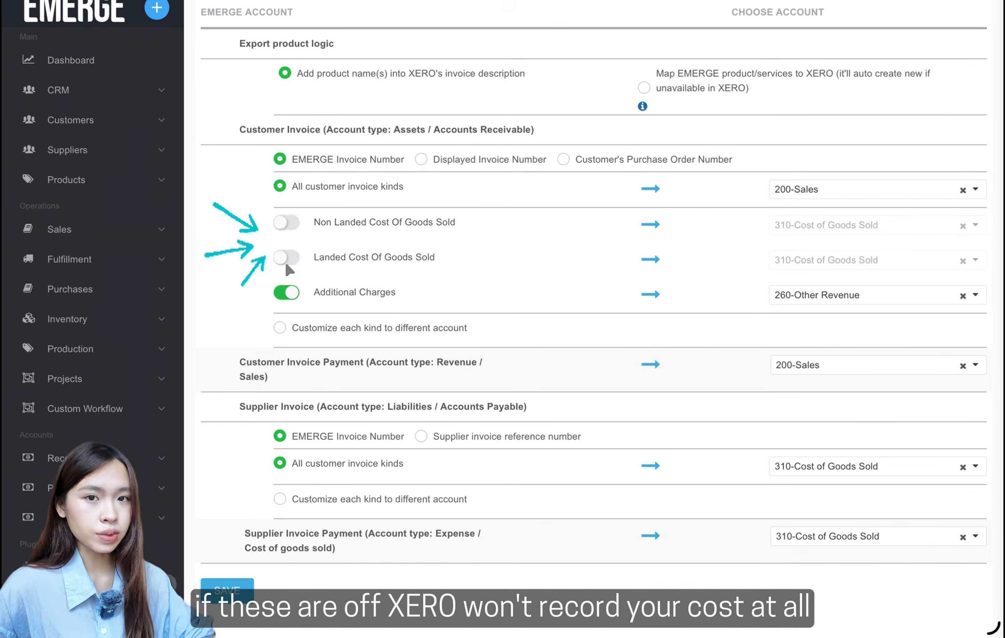
left_click(288, 260)
left_click(283, 222)
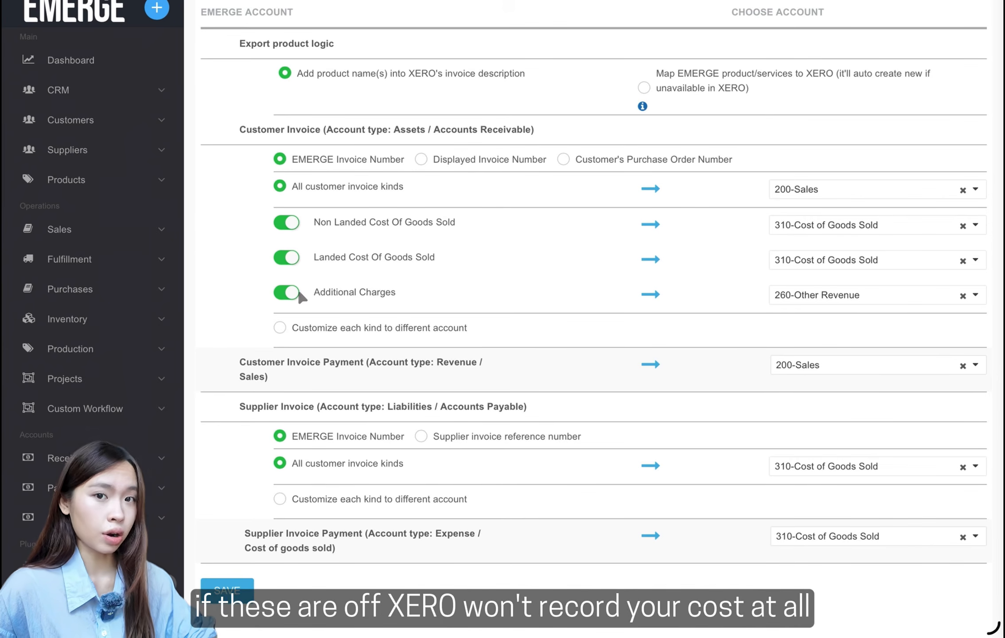
left_click(284, 259)
left_click(287, 223)
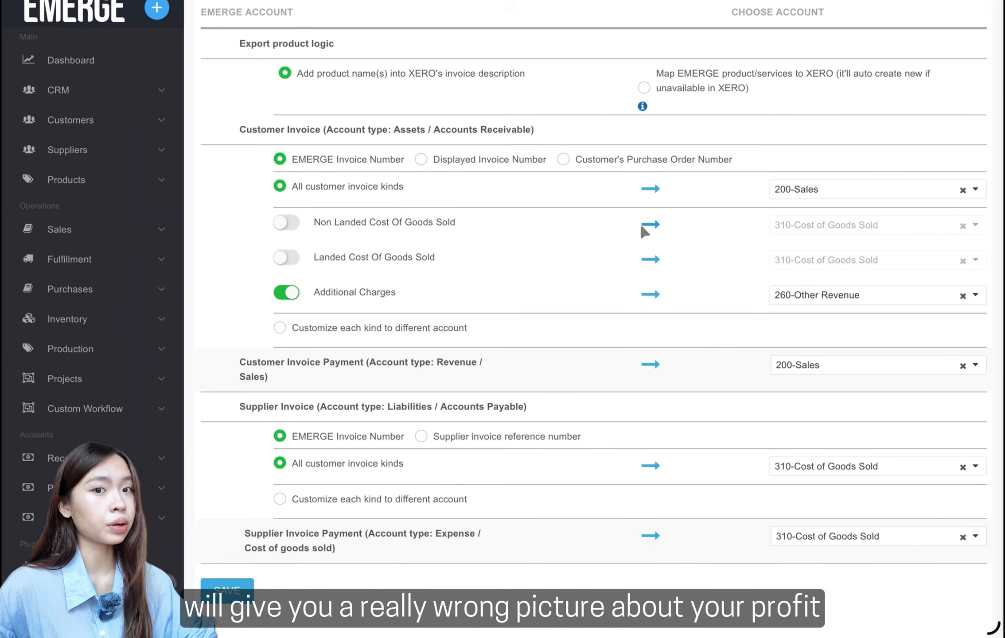
left_click(289, 256)
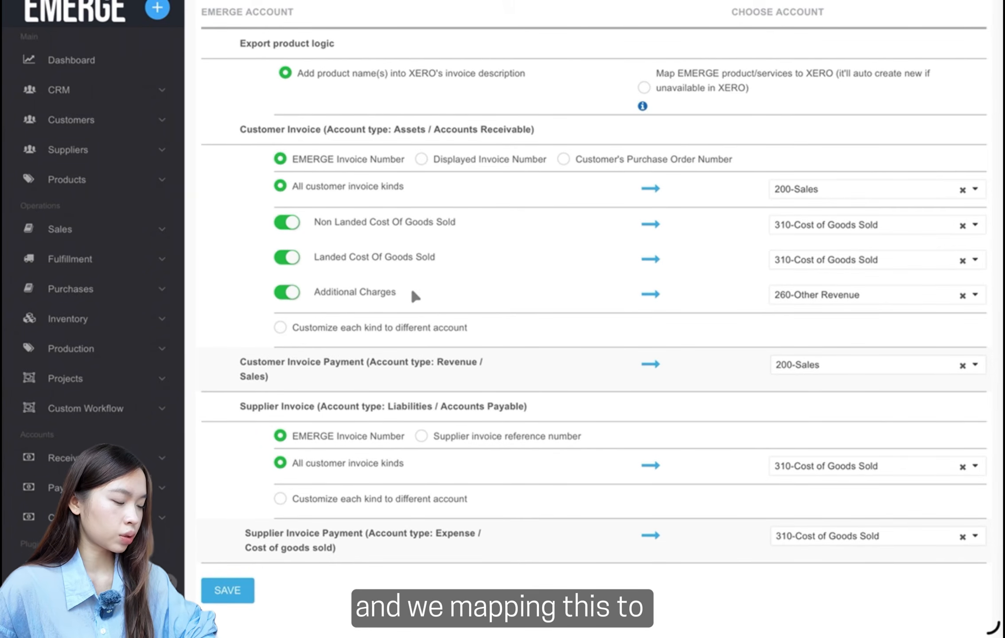
Map Additional Charges to 260-Other Revenue and save the account mapping with export product logic set to map EMERGE products/services to XERO.
left_click(813, 296)
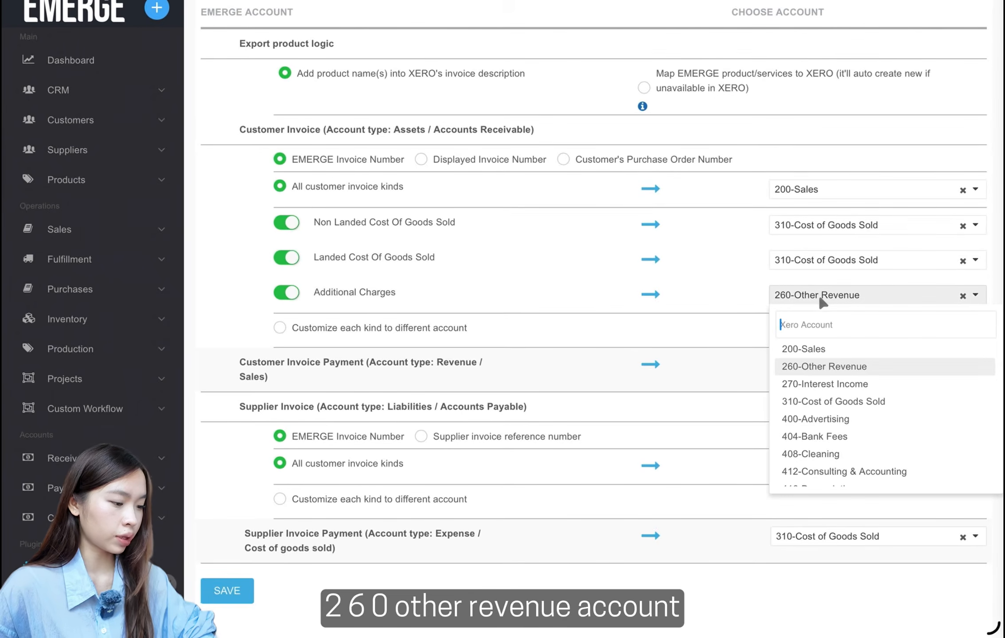
left_click(811, 367)
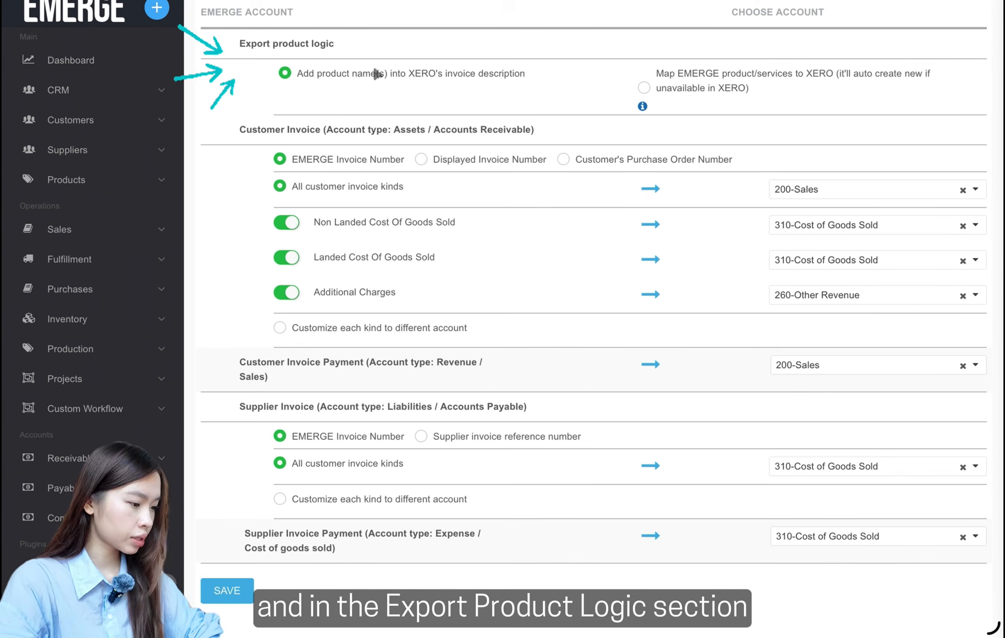
scroll(376, 72, "up", 1)
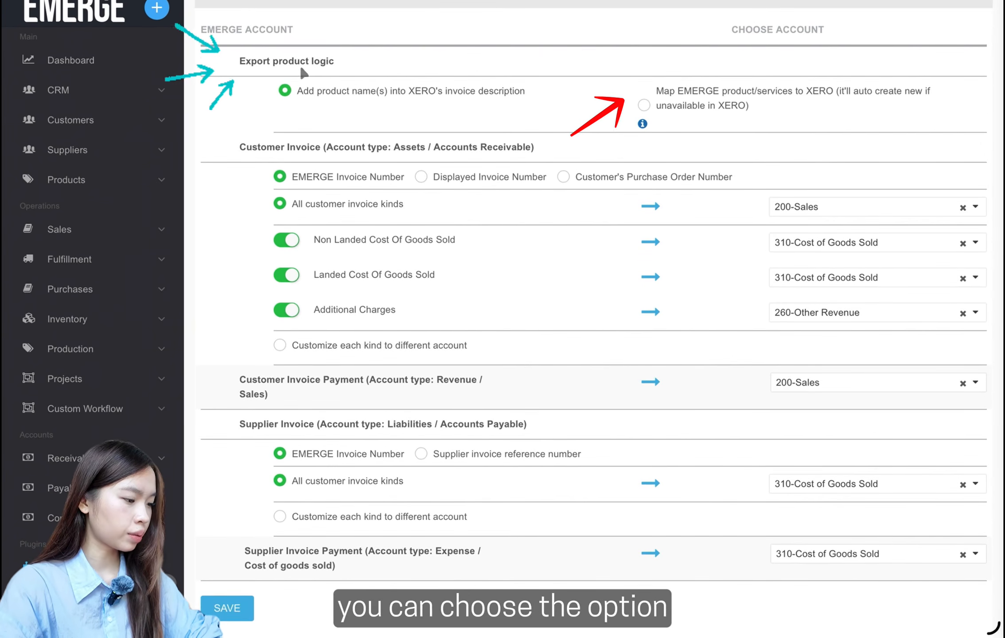
left_click(643, 106)
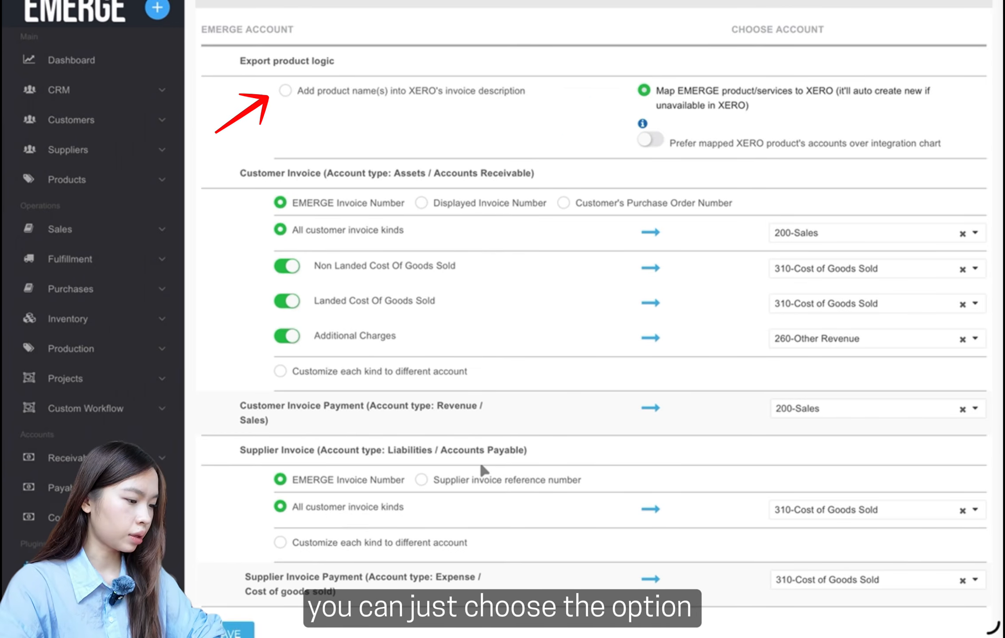
scroll(284, 617, "down", 1)
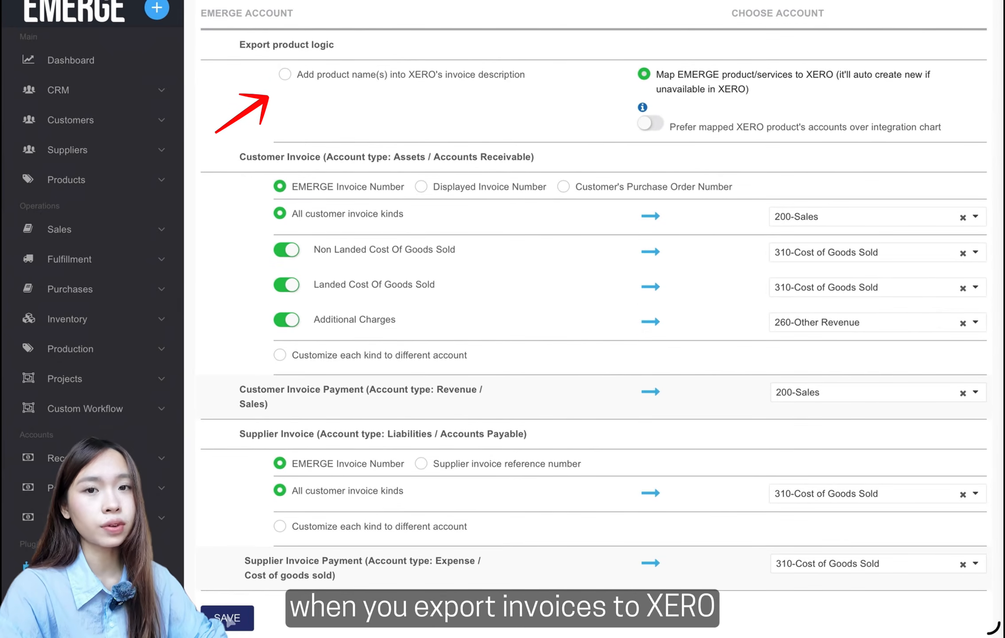
left_click(228, 619)
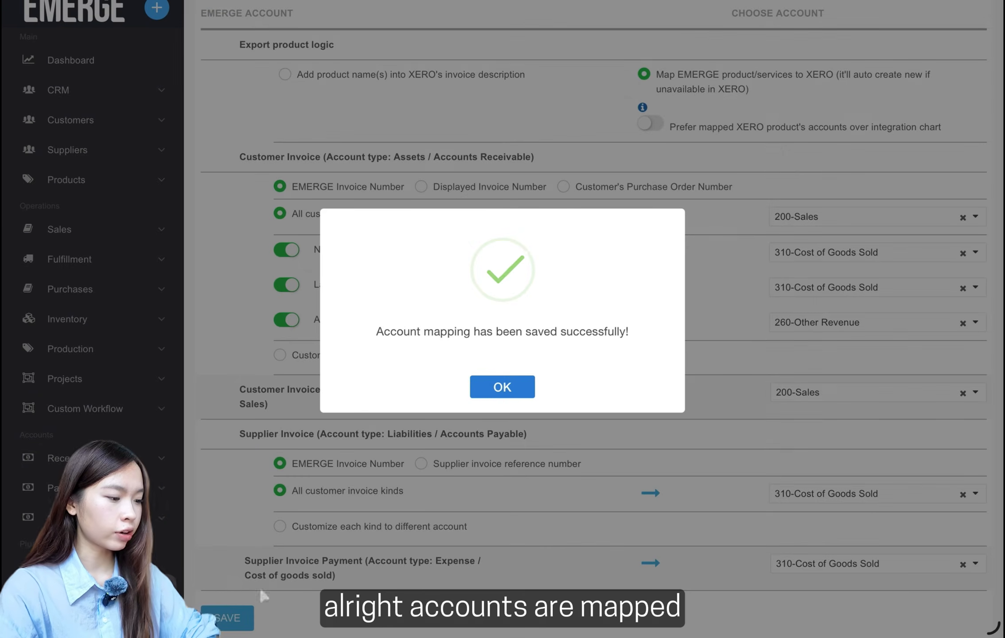
left_click(483, 394)
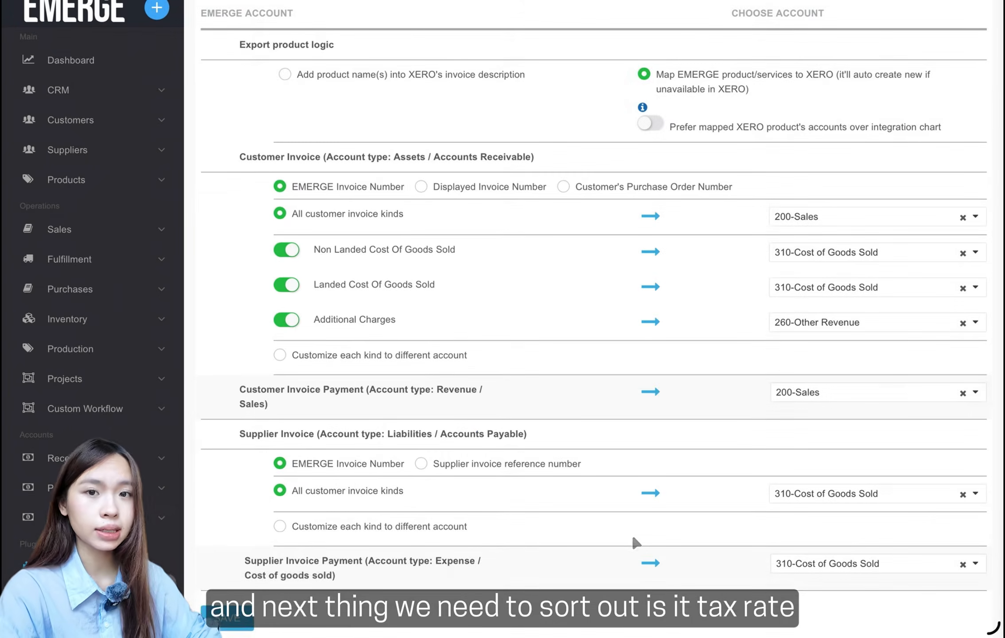
Import the Xero tax rates into the integration's tax mapping.
scroll(628, 543, "up", 1)
scroll(627, 539, "up", 4)
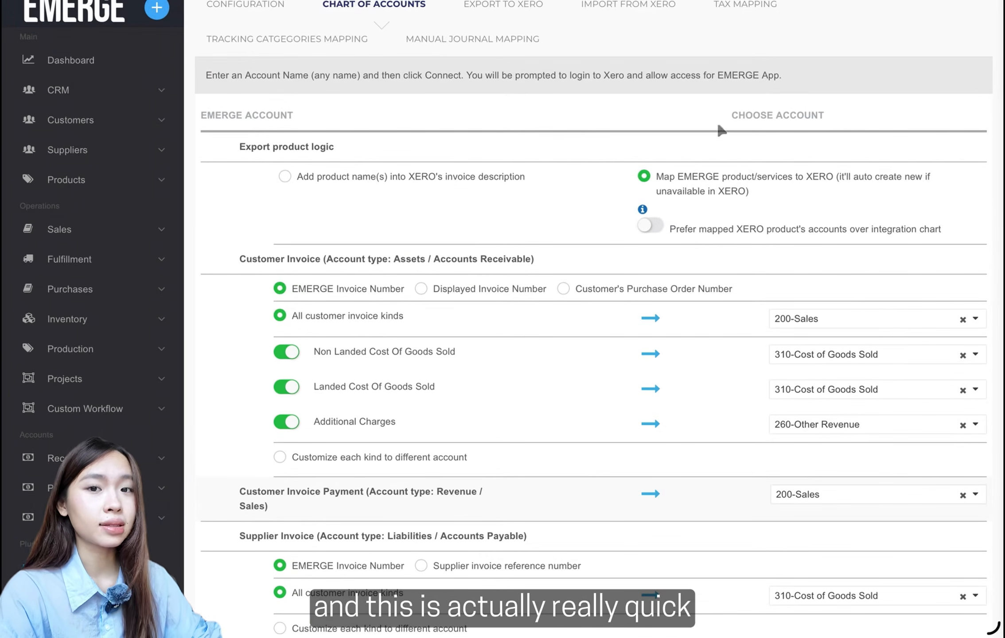
left_click(752, 6)
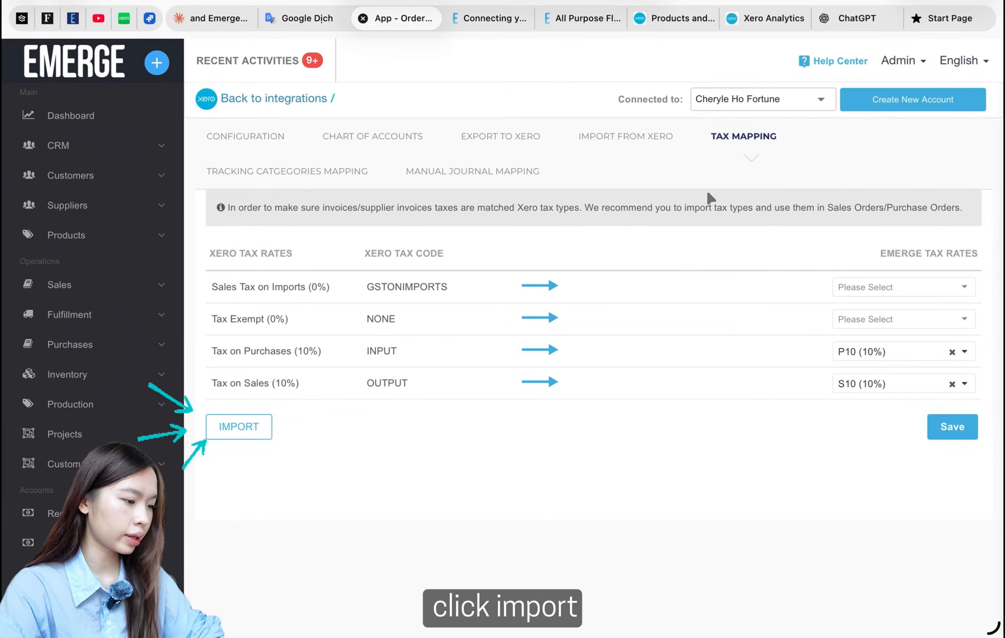
left_click(239, 430)
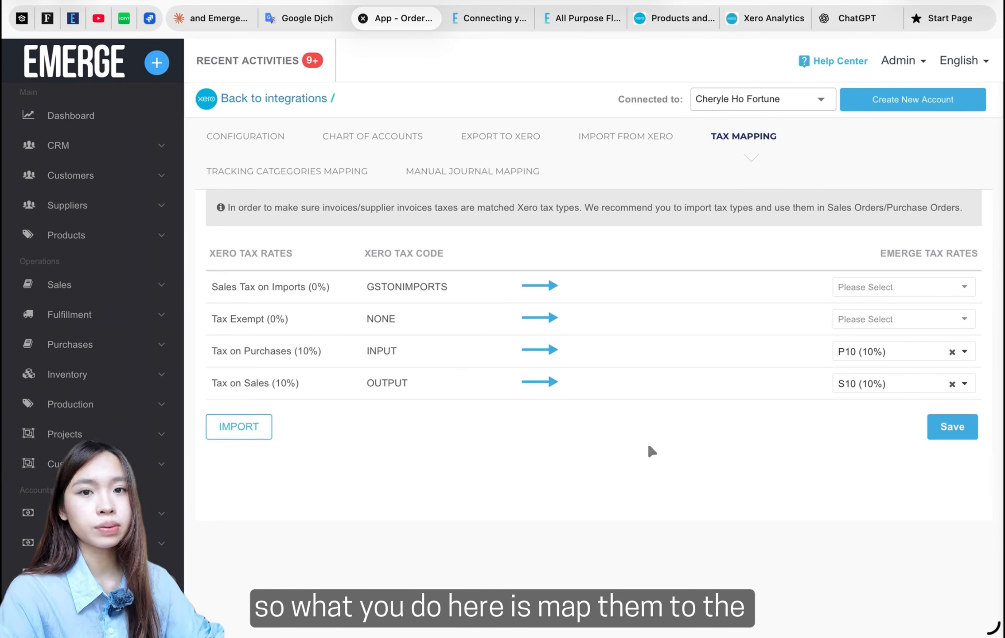
Map Tax on Purchases to P10 (10%) and Tax on Sales to S10 (10%), and save the tax mapping.
left_click(897, 352)
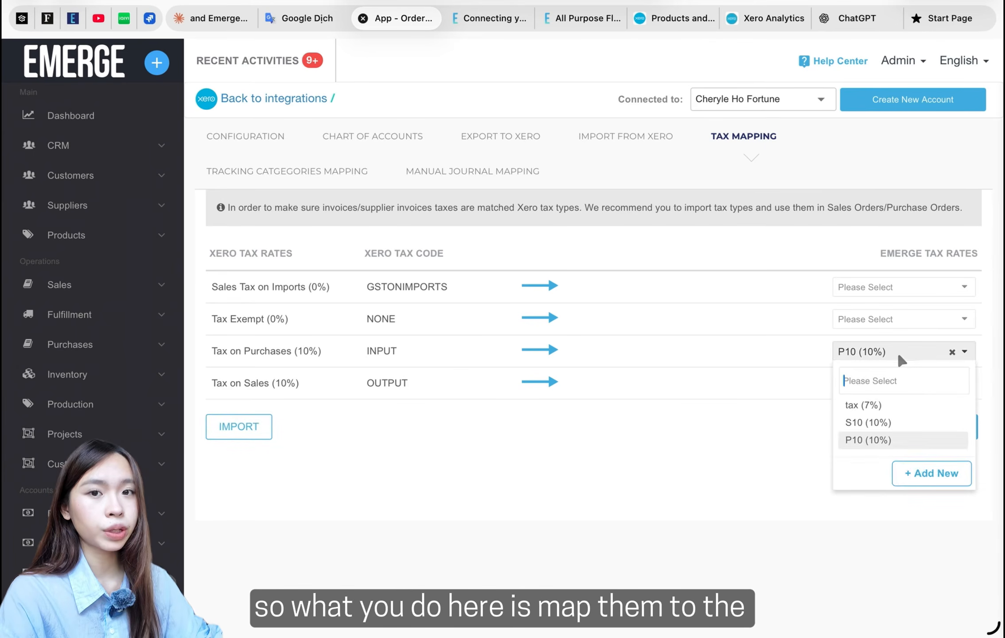
left_click(901, 435)
left_click(899, 382)
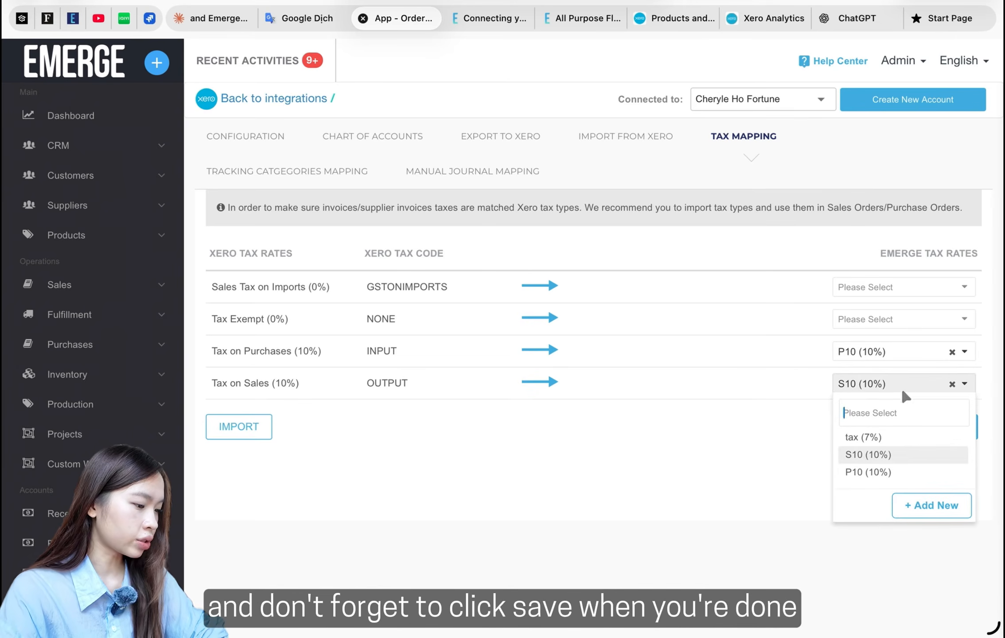
left_click(917, 453)
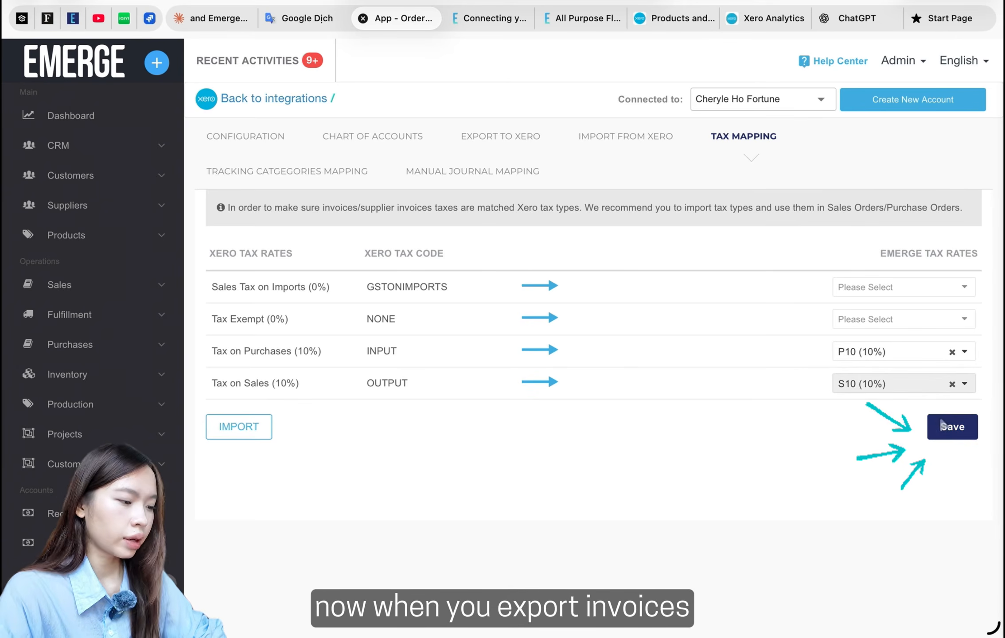
left_click(948, 429)
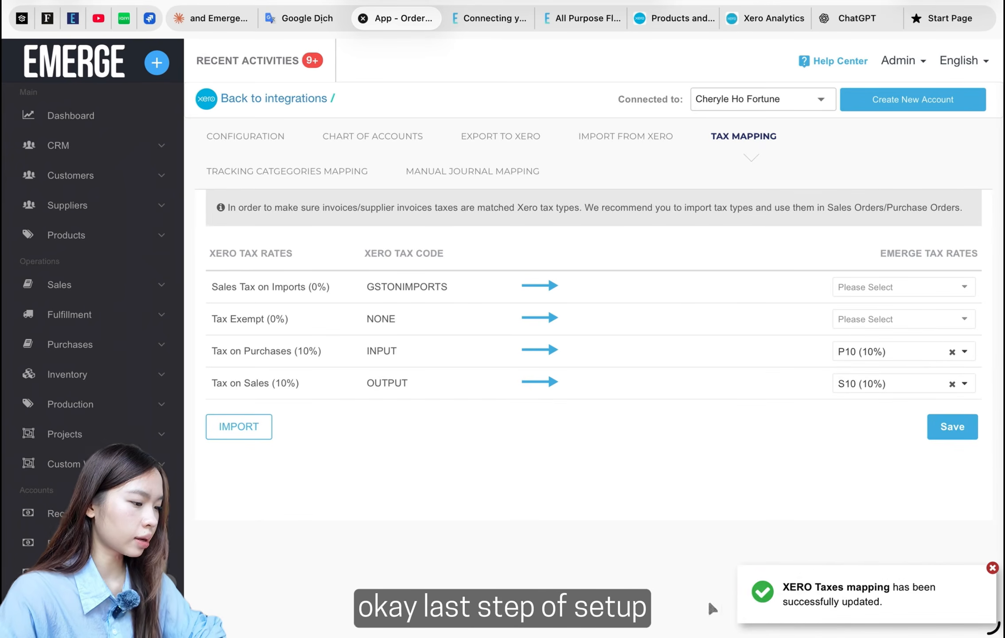
Open the product Aqua Imported Water for editing and bring up its Xero accounts mapping.
left_click(157, 237)
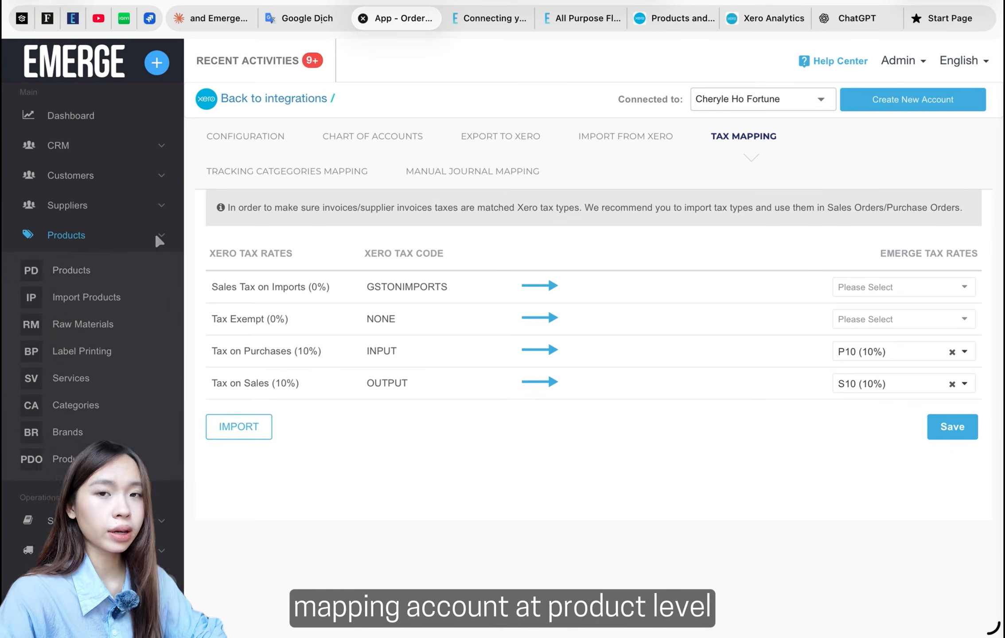
left_click(81, 270)
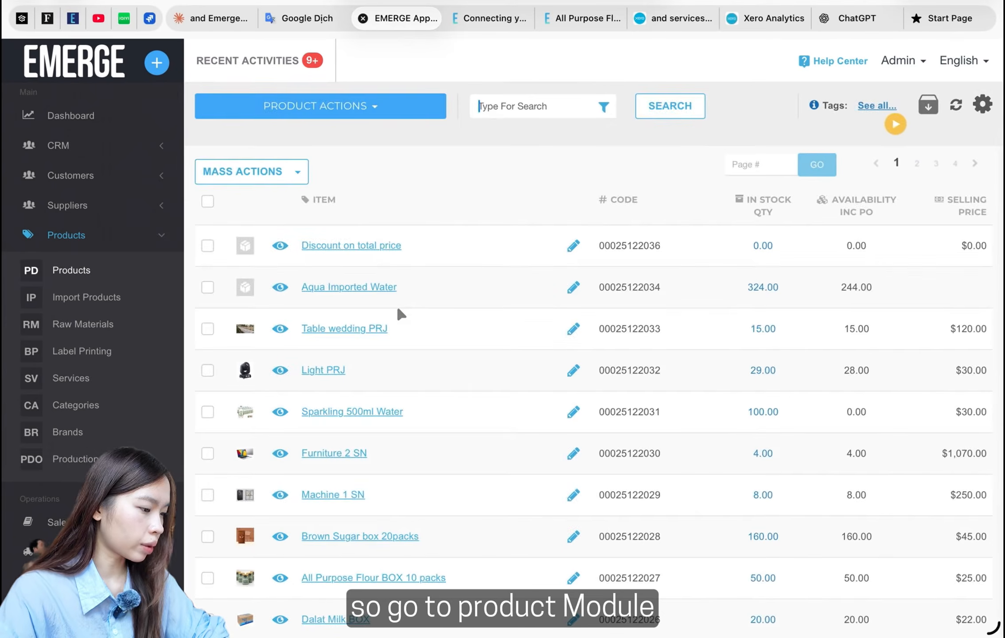
left_click(378, 287)
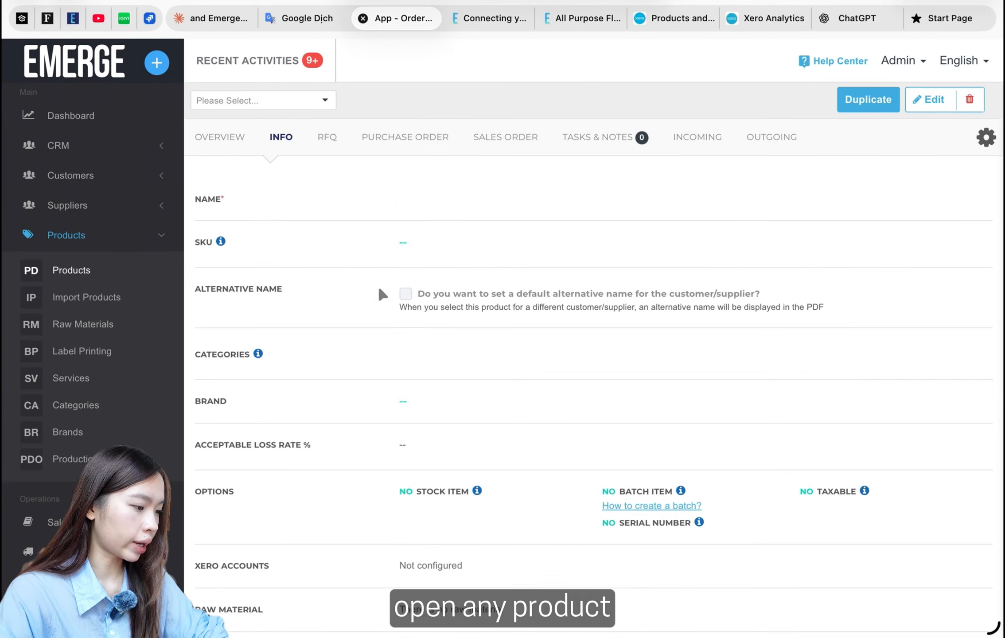
left_click(920, 101)
scroll(519, 441, "down", 2)
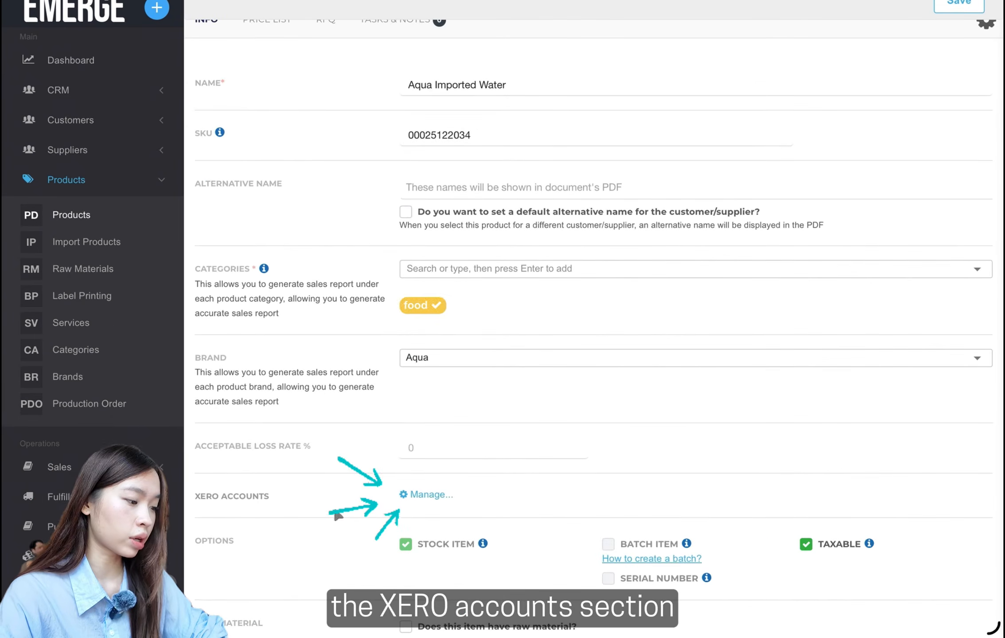
left_click(428, 493)
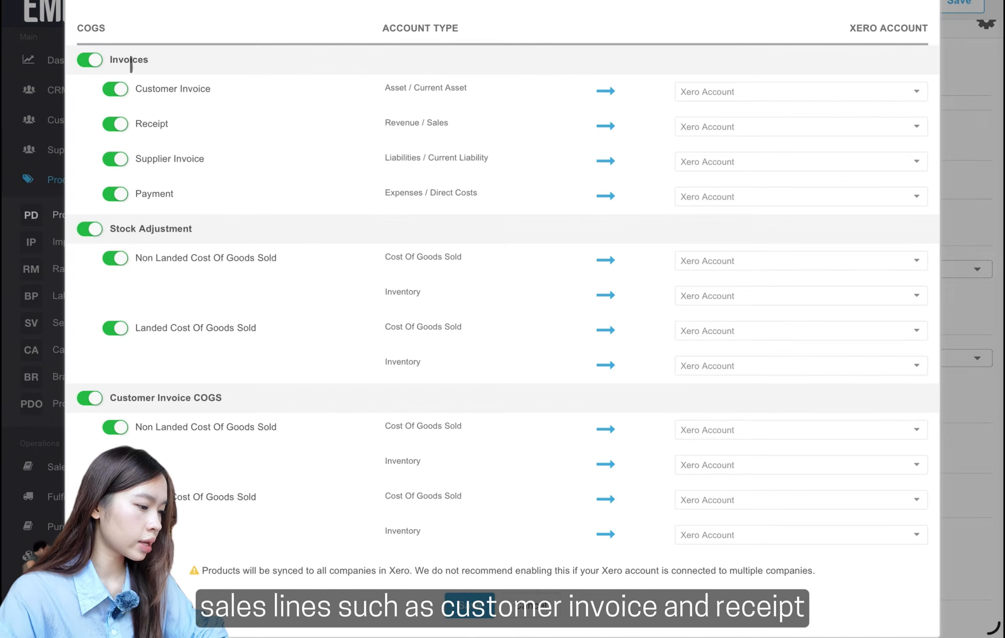
Map the product's Customer Invoice and Receipt lines to 200-Sales, and its Supplier Invoice and Payment lines to 310-Cost of Goods Sold.
left_click(847, 92)
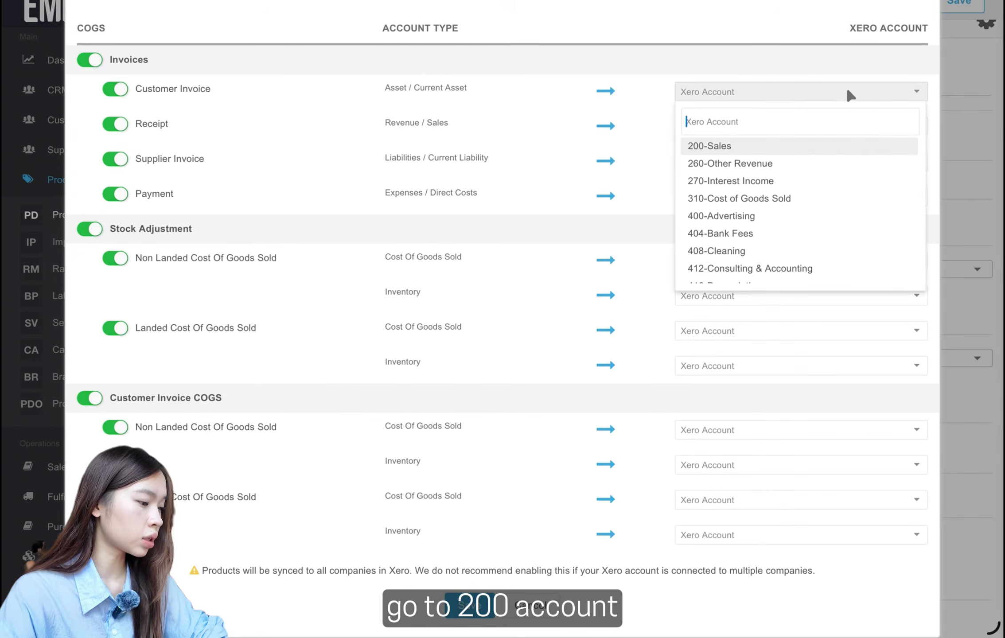
left_click(780, 151)
left_click(773, 163)
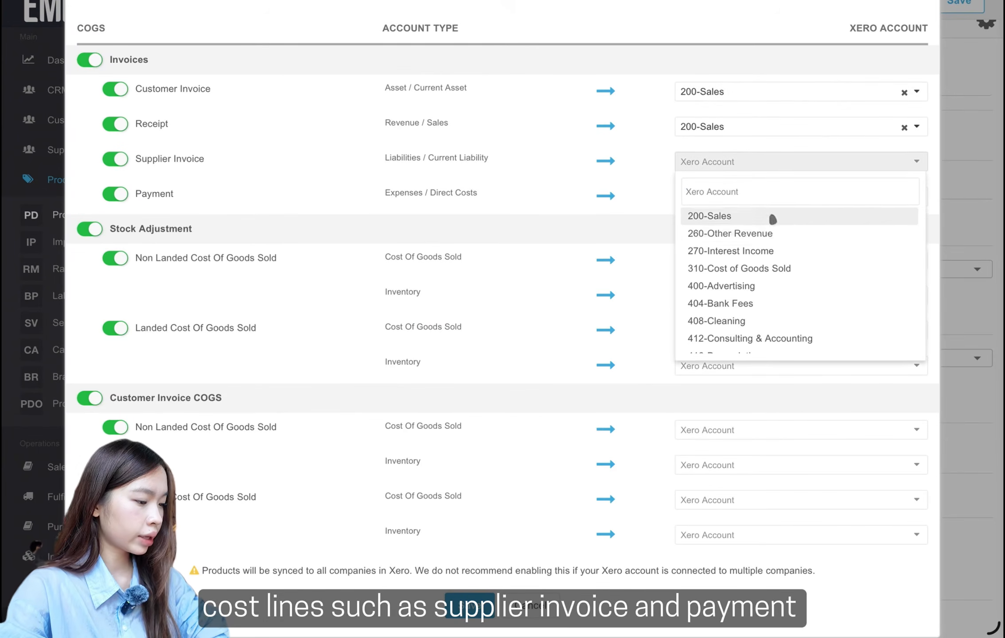
left_click(775, 268)
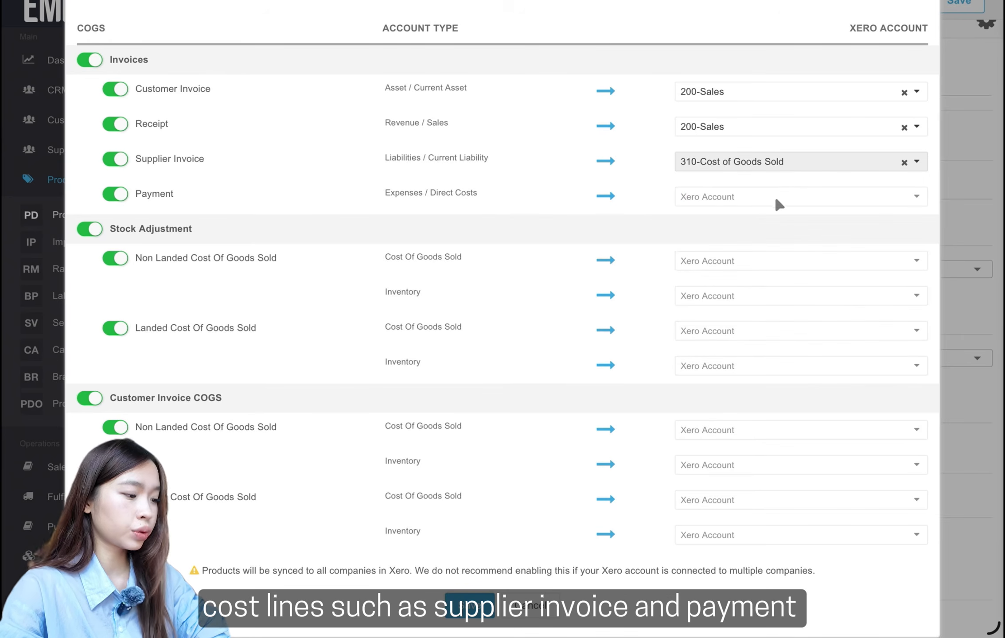
left_click(773, 194)
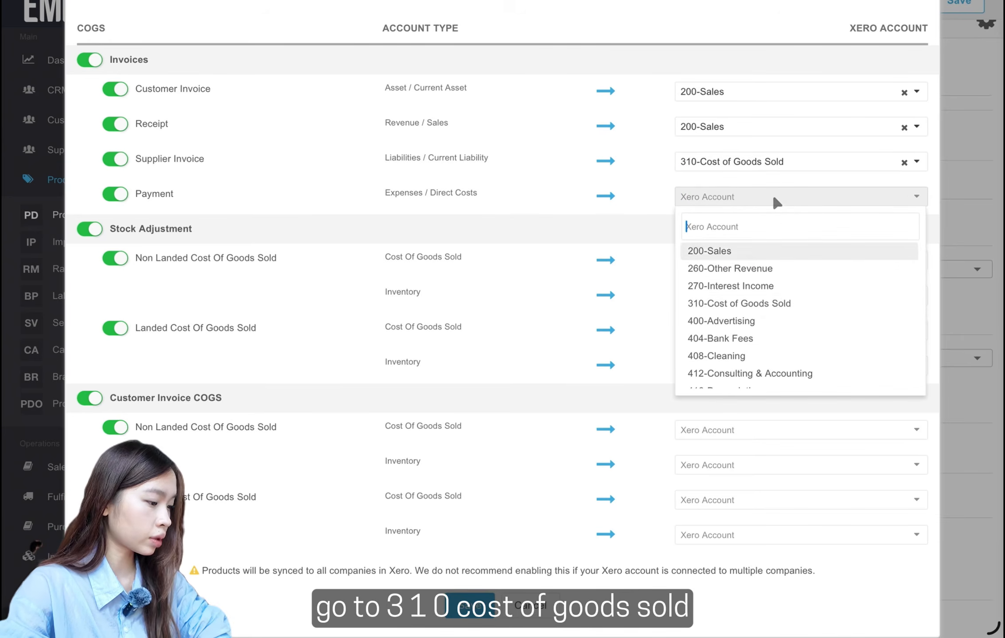
left_click(779, 302)
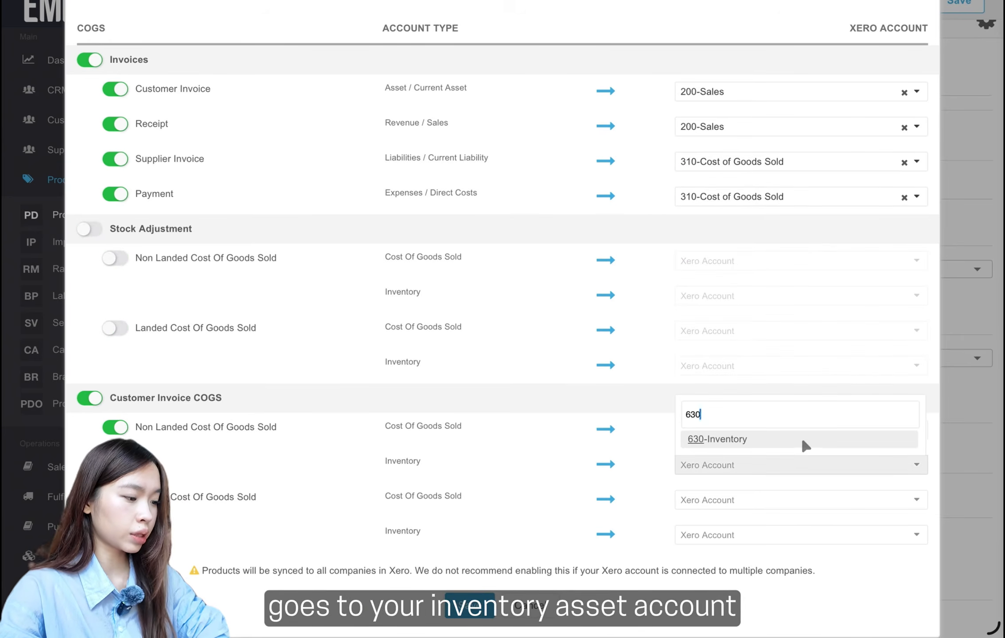
With Stock Adjustment off, map both Customer Invoice COGS cost lines to 310-Cost of Goods Sold and inventory lines to 630-Inventory, then save the product.
left_click(803, 440)
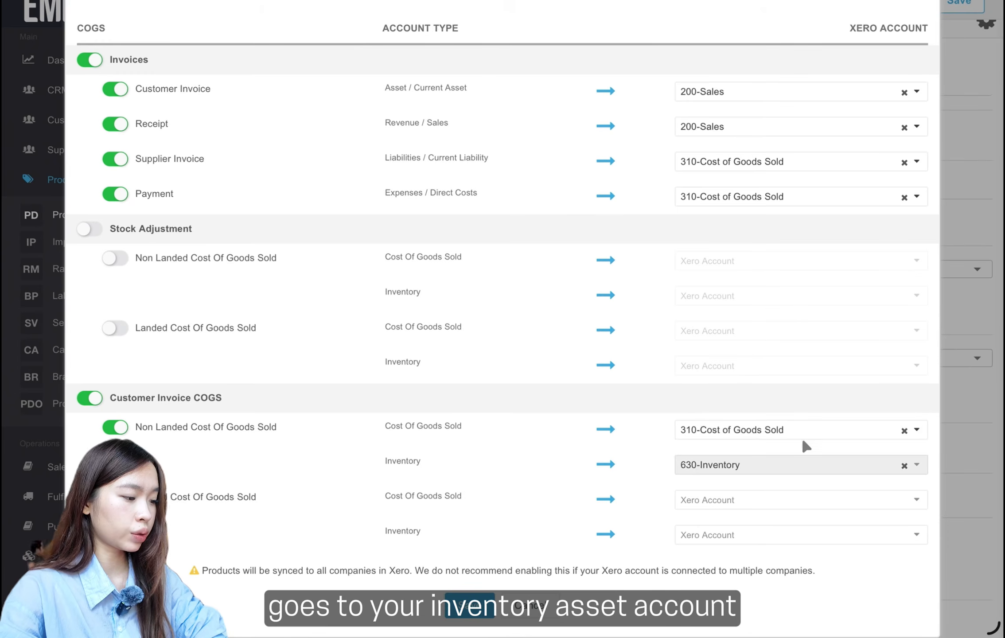
left_click(799, 496)
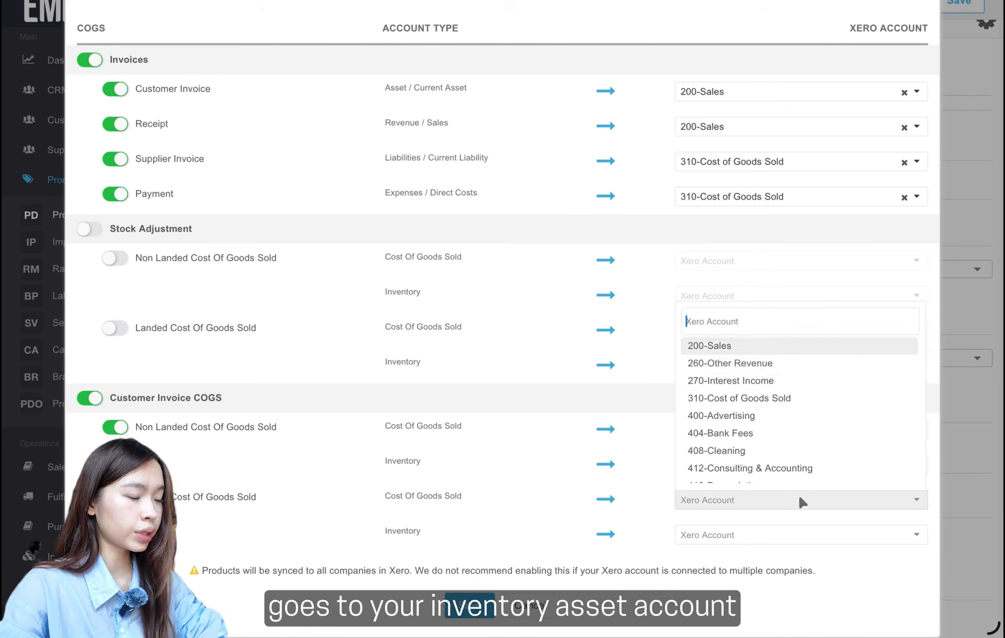
left_click(770, 401)
left_click(796, 533)
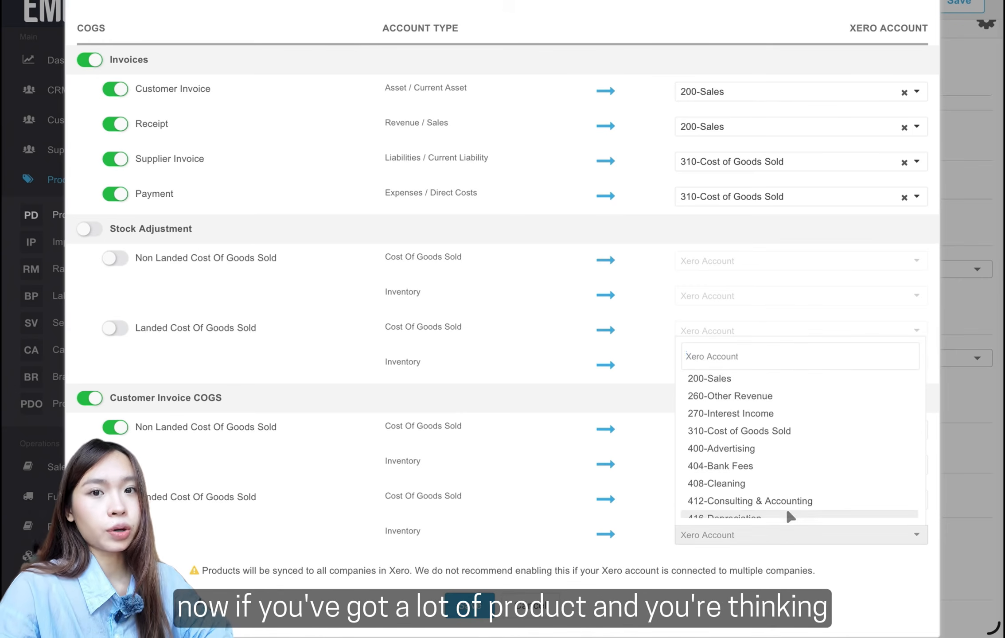
type("63")
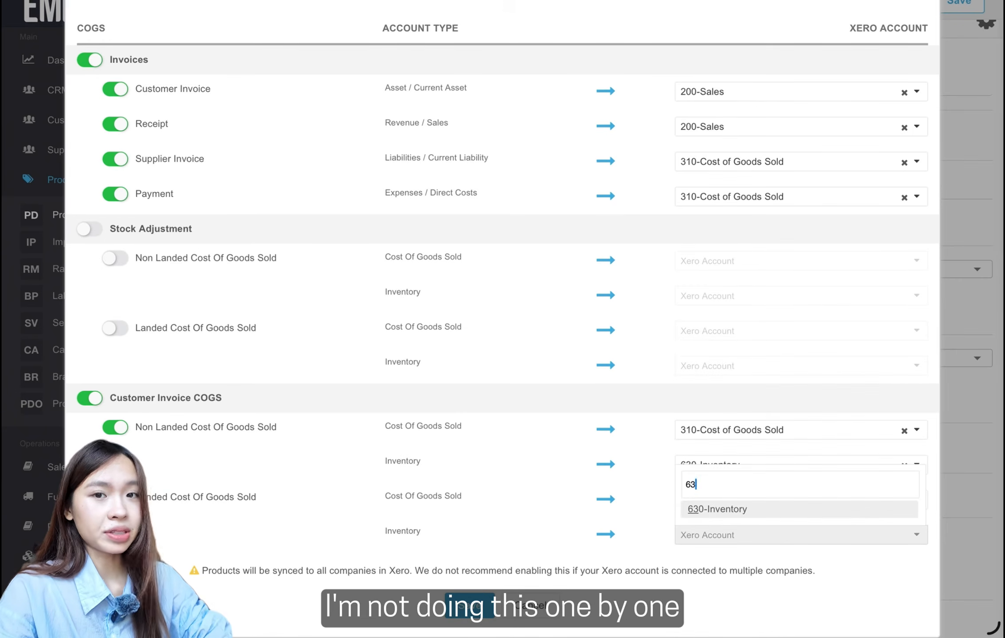
left_click(796, 508)
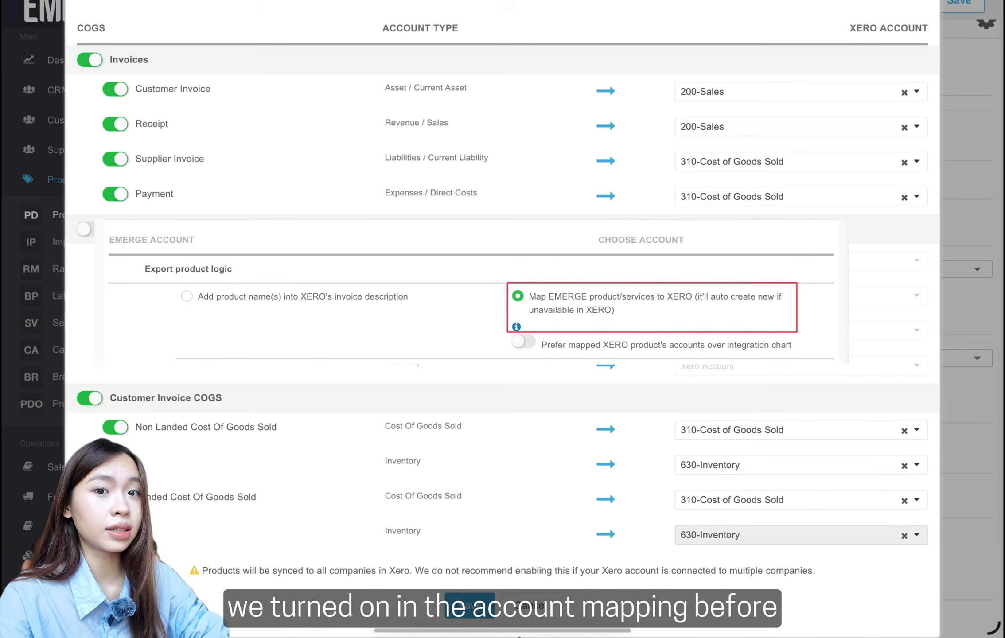
left_click(482, 610)
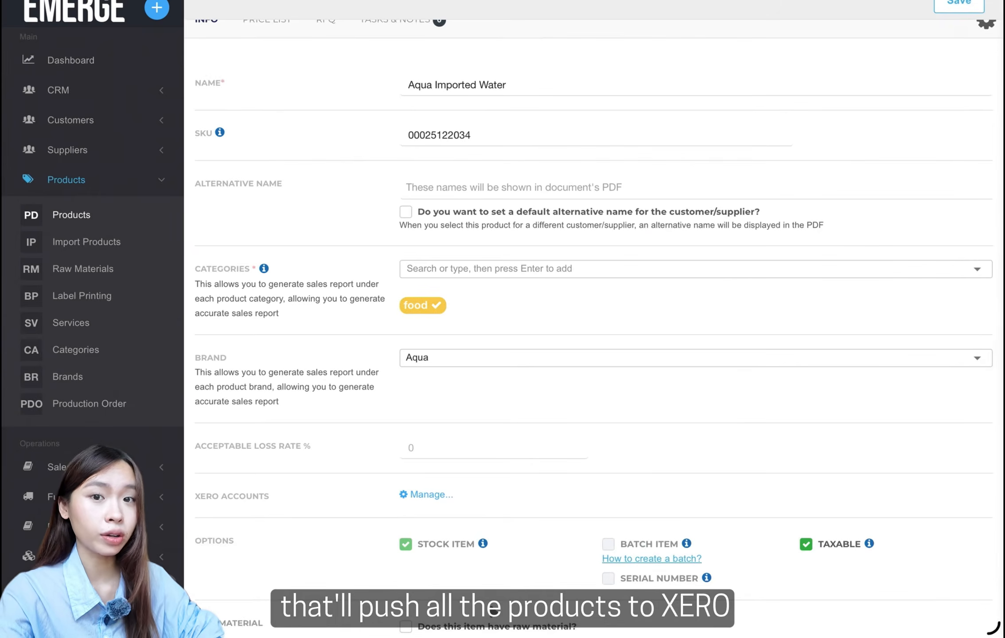
left_click(953, 4)
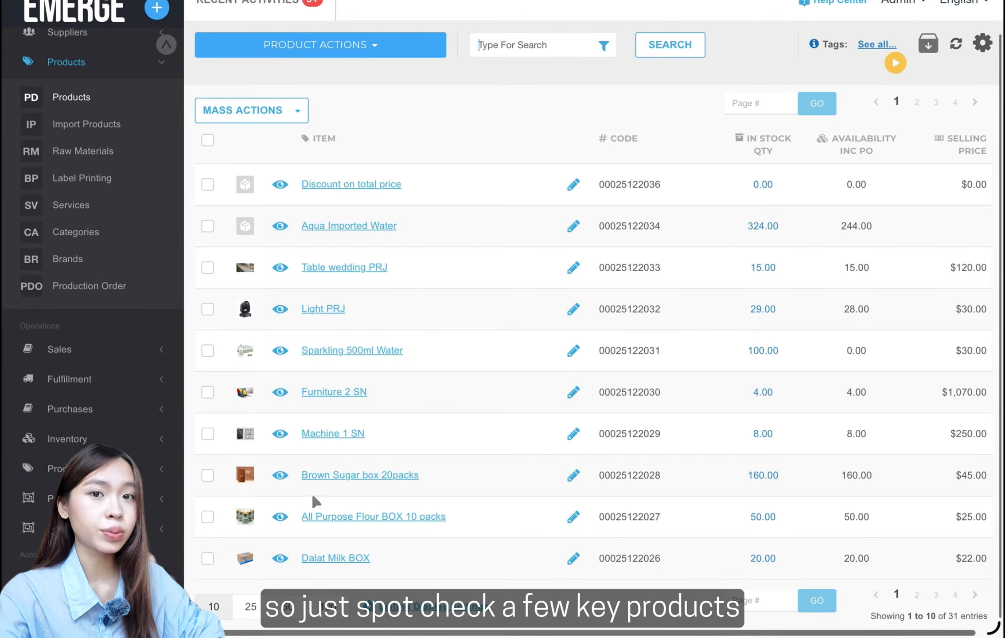
Open the Xero integration's export document list and filter it by type to Customer's Invoices.
scroll(89, 265, "down", 4)
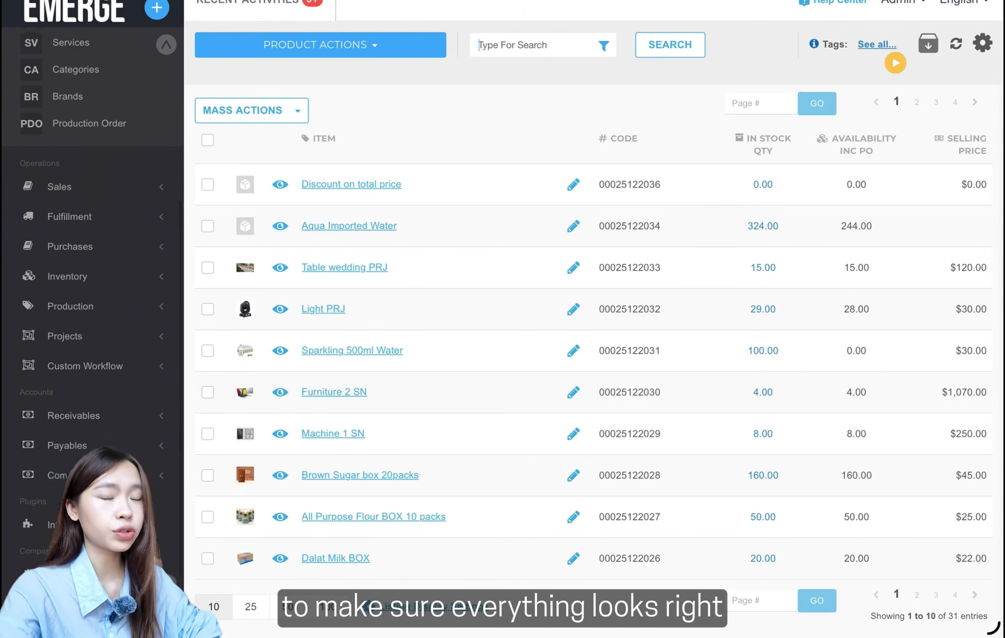
scroll(92, 310, "down", 1)
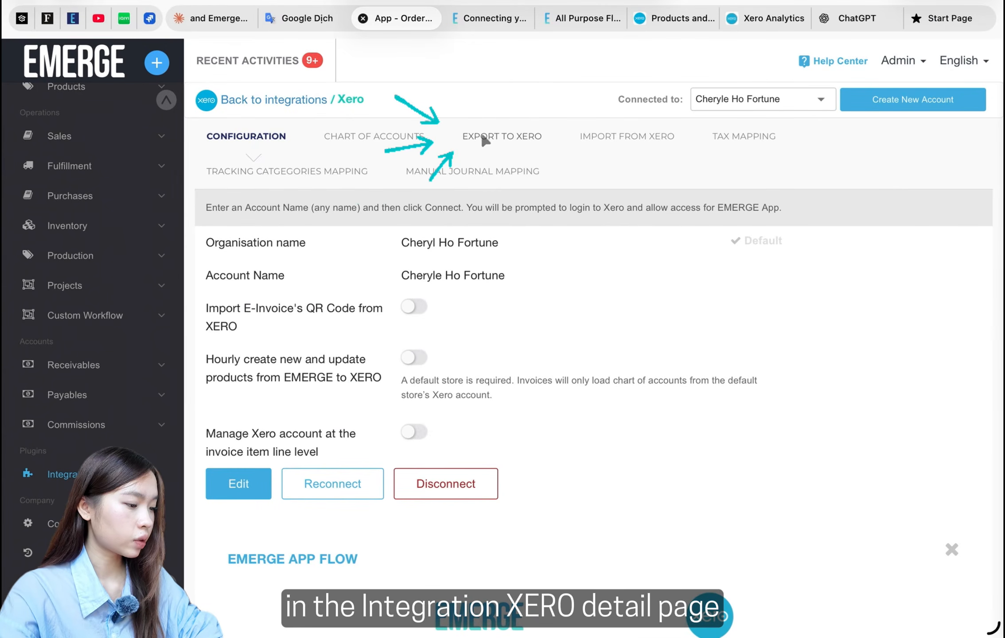
left_click(504, 140)
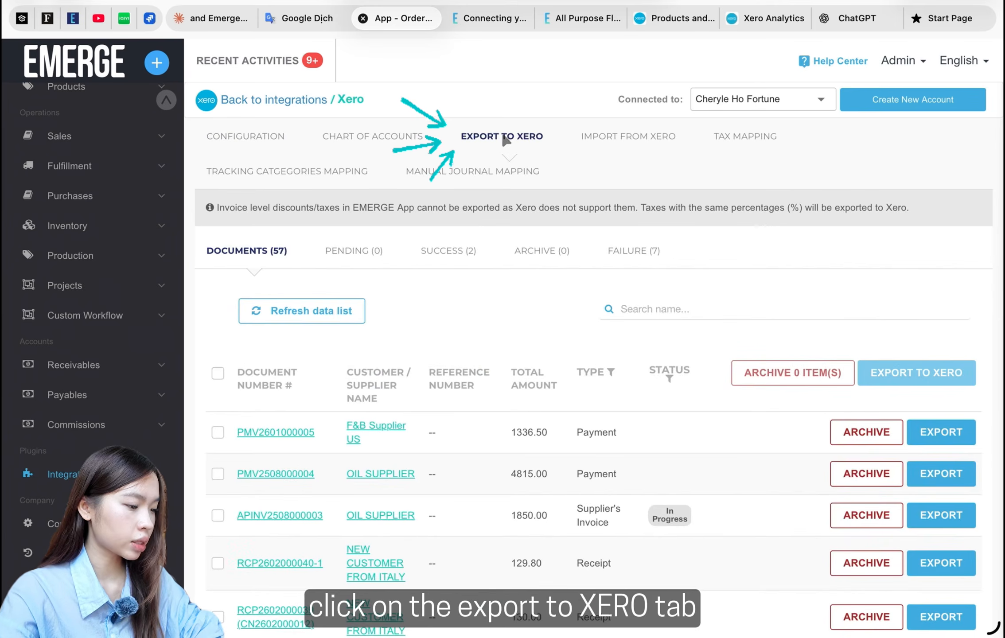
scroll(492, 310, "down", 4)
scroll(489, 306, "down", 1)
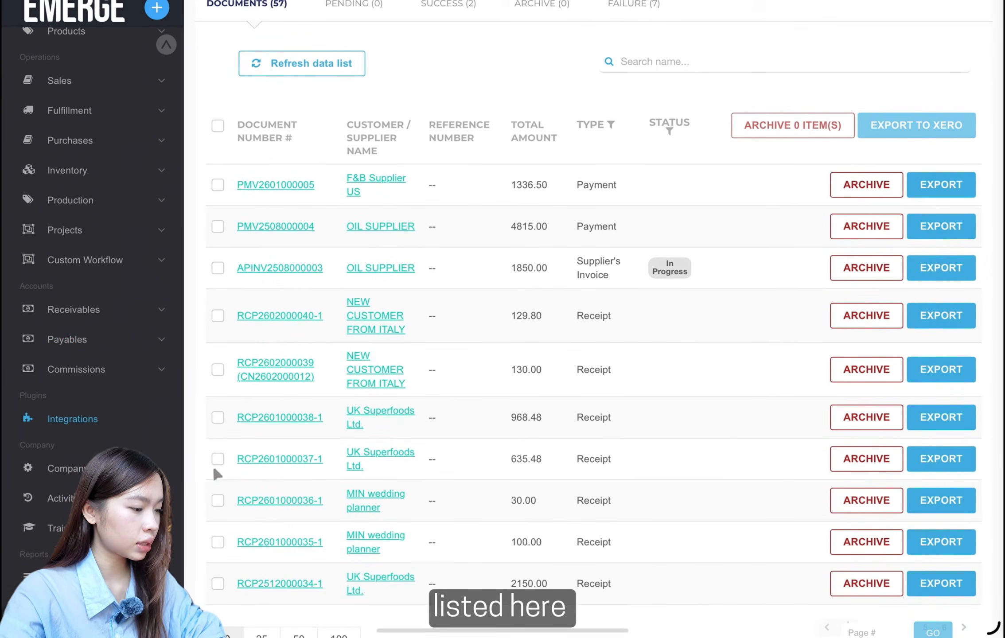
left_click(610, 126)
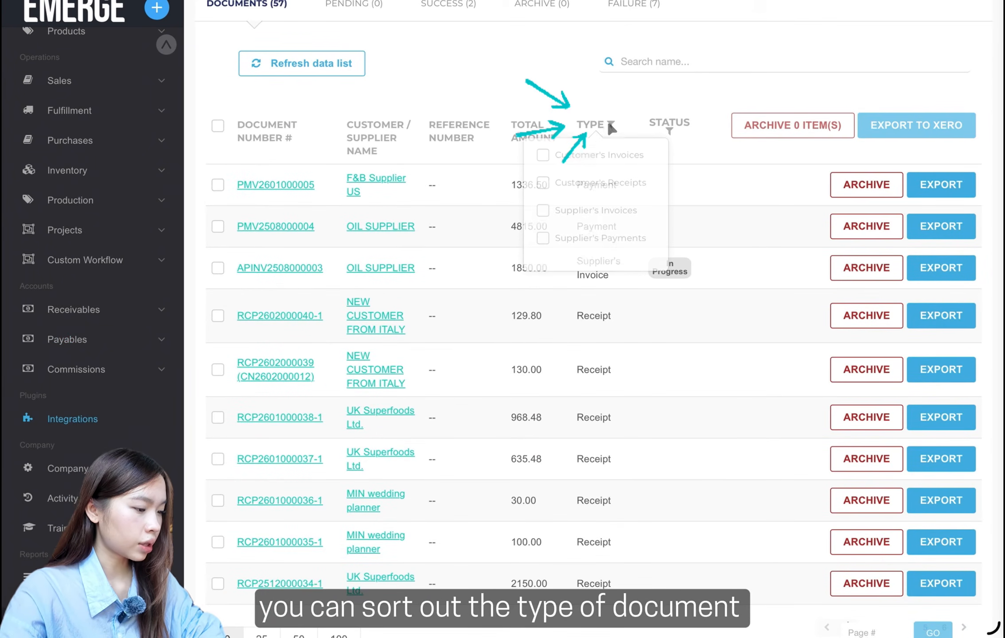
left_click(541, 153)
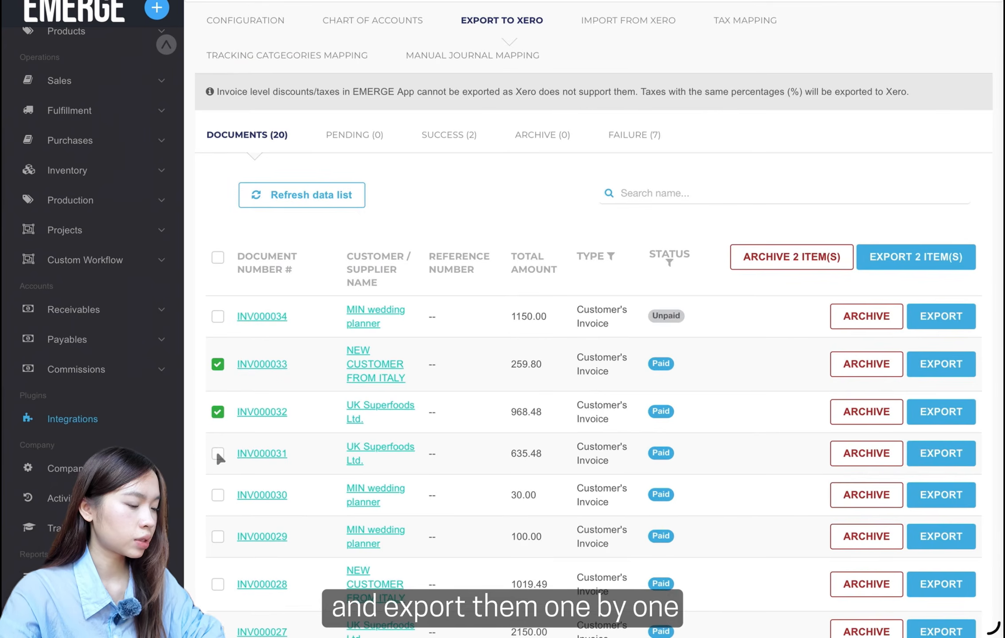
Select invoices INV000033, INV000032 and INV000031, export them to Xero together, and open the list of successful exports.
left_click(217, 453)
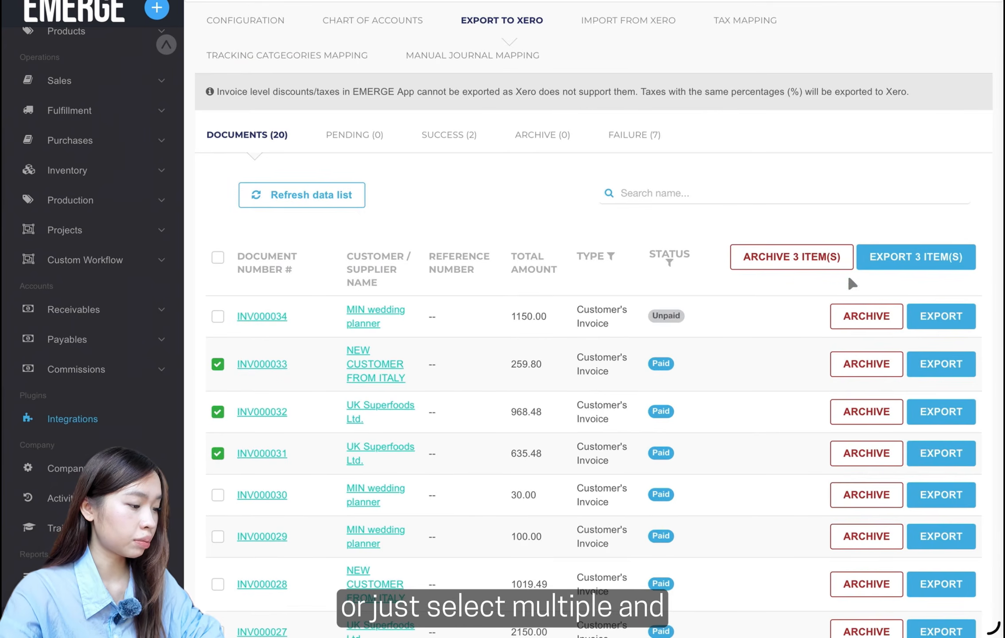
left_click(880, 257)
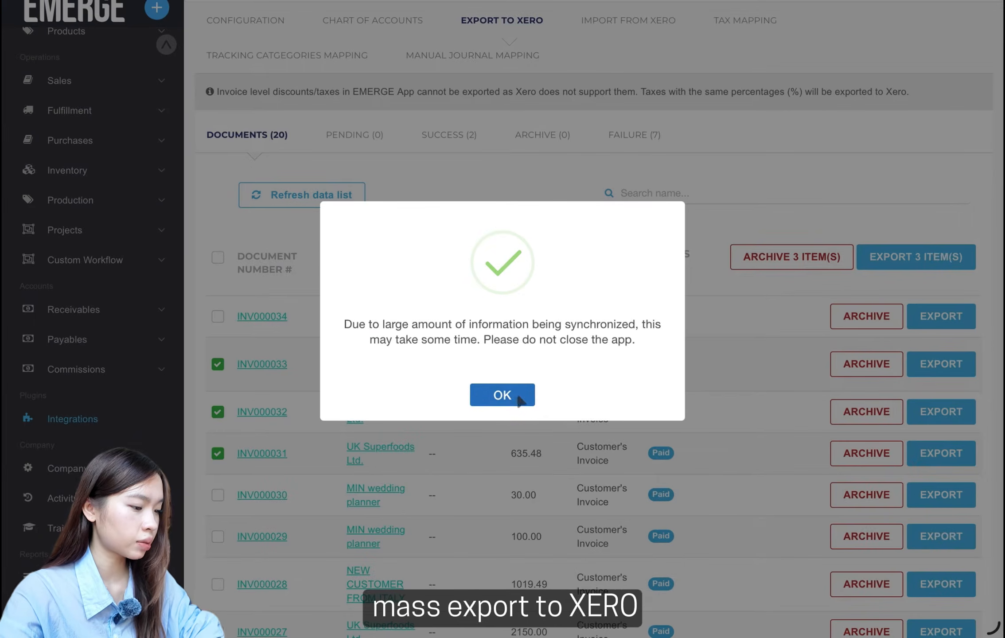
left_click(502, 395)
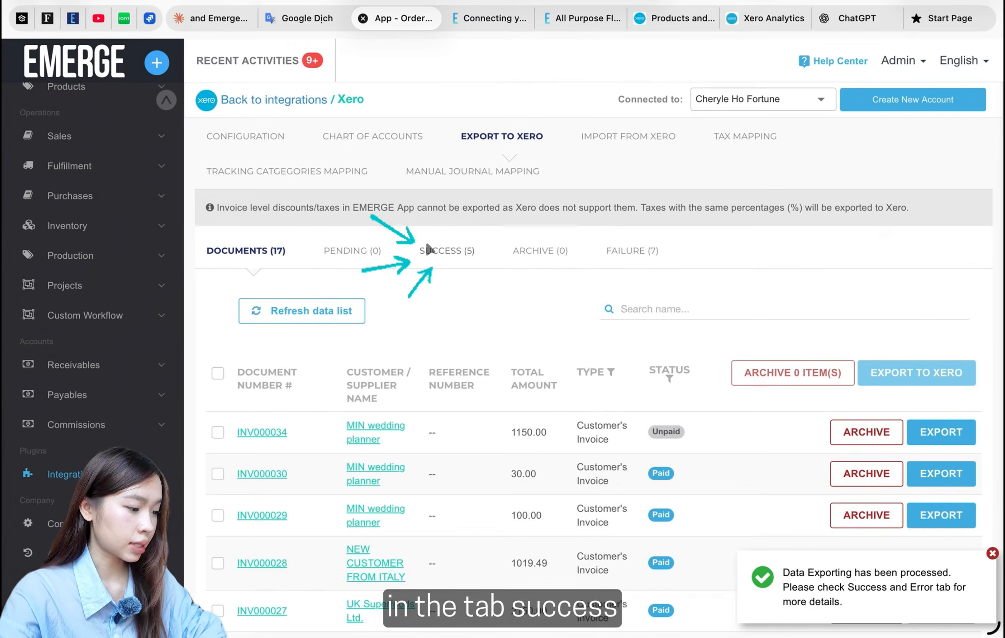
left_click(458, 253)
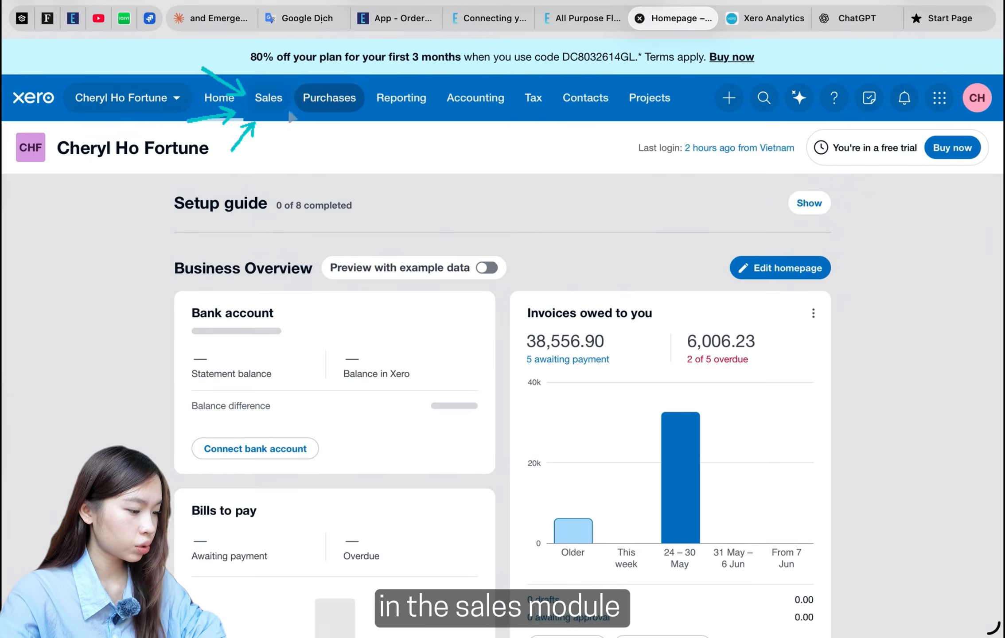
In Xero, open sales invoice INV000032 and check its contact, line items, accounts, tax and total.
left_click(268, 98)
left_click(287, 175)
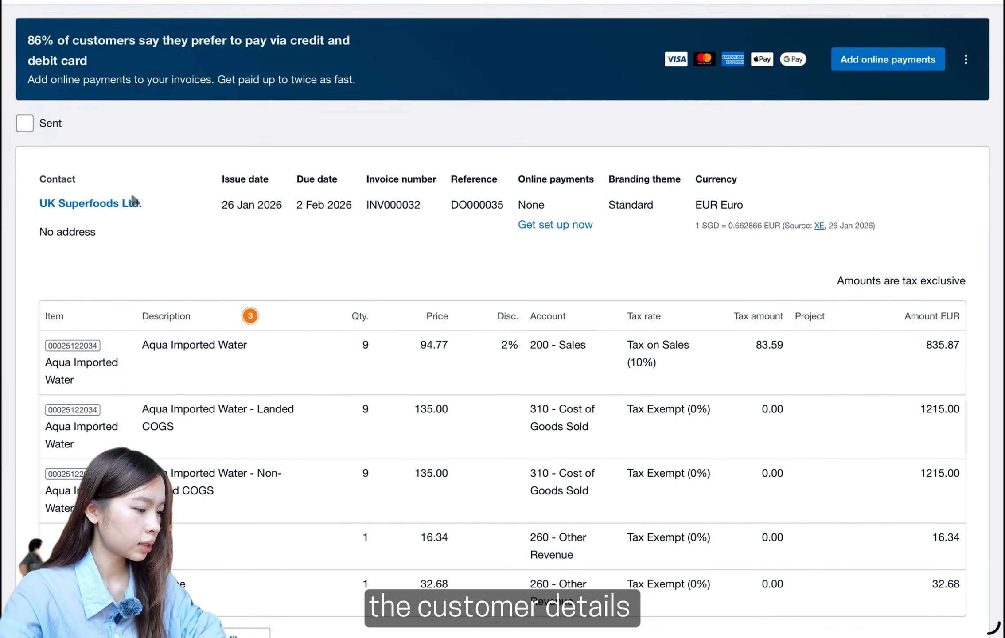
scroll(131, 246, "down", 4)
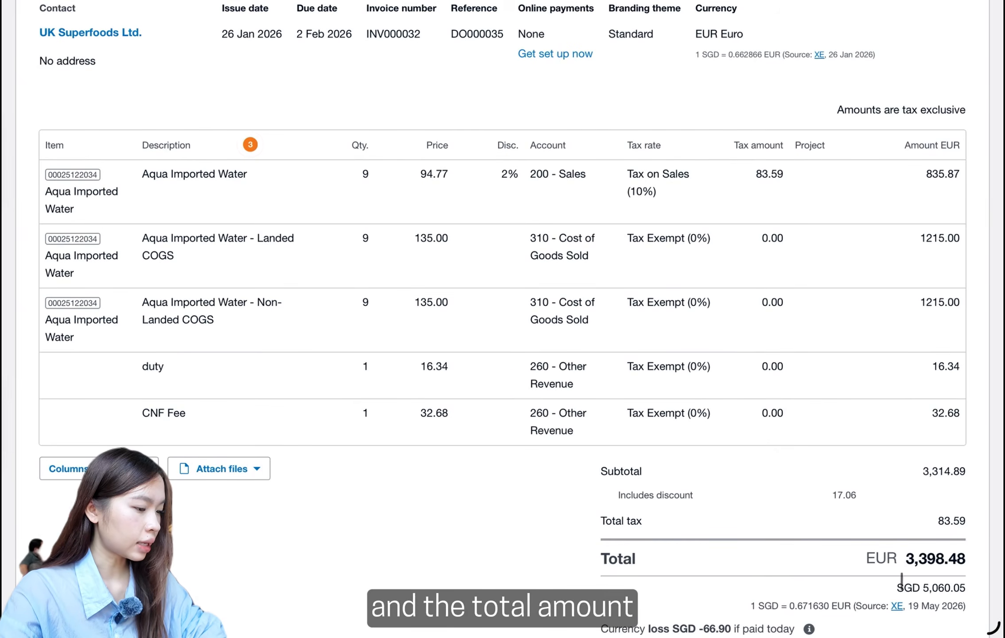
scroll(652, 443, "up", 5)
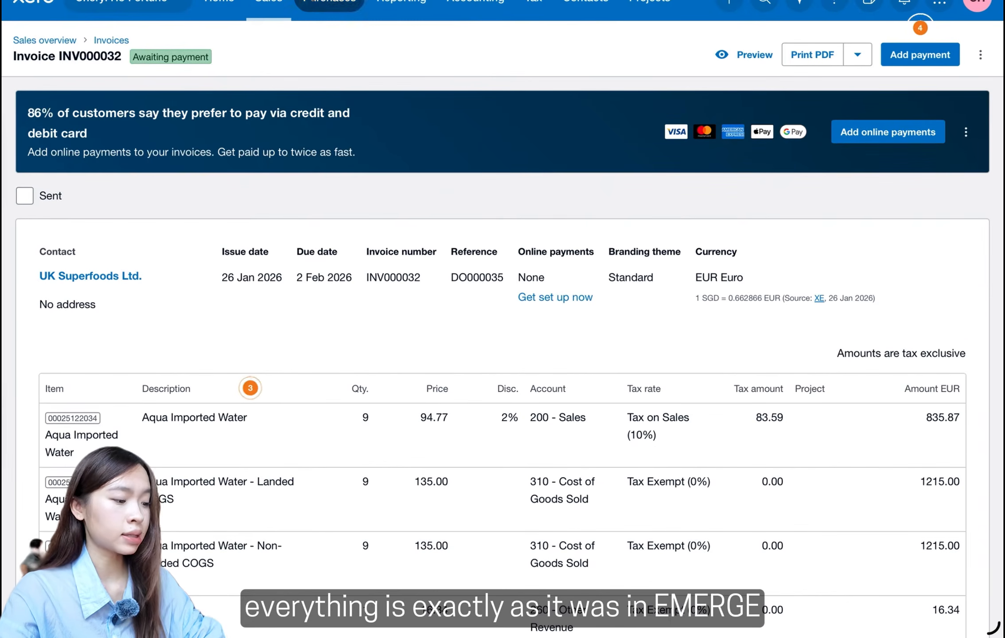
Open Xero's products and services list to check the items created from the exported invoices.
left_click(270, 5)
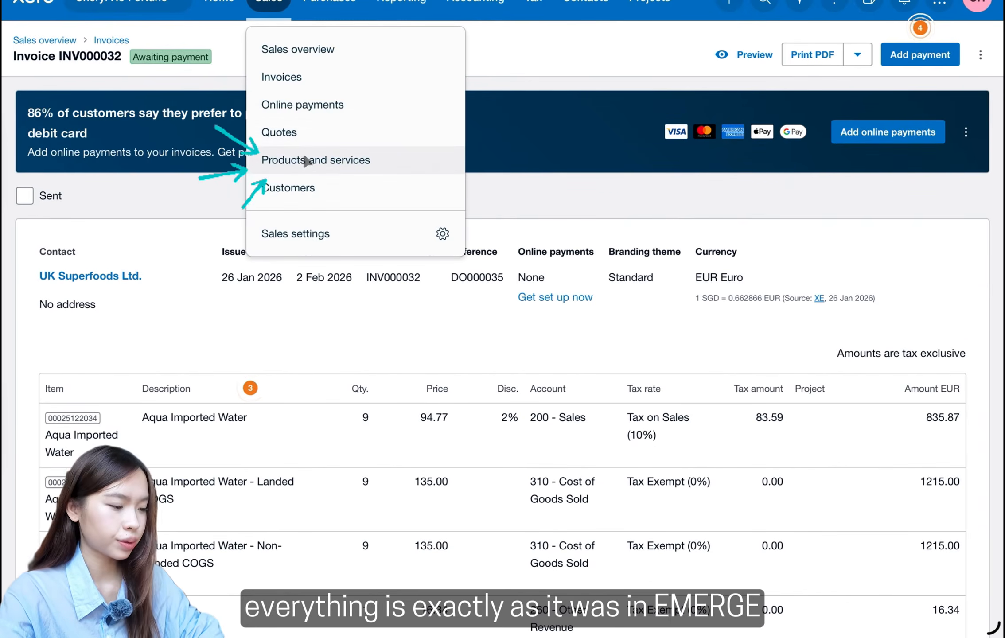
left_click(336, 163)
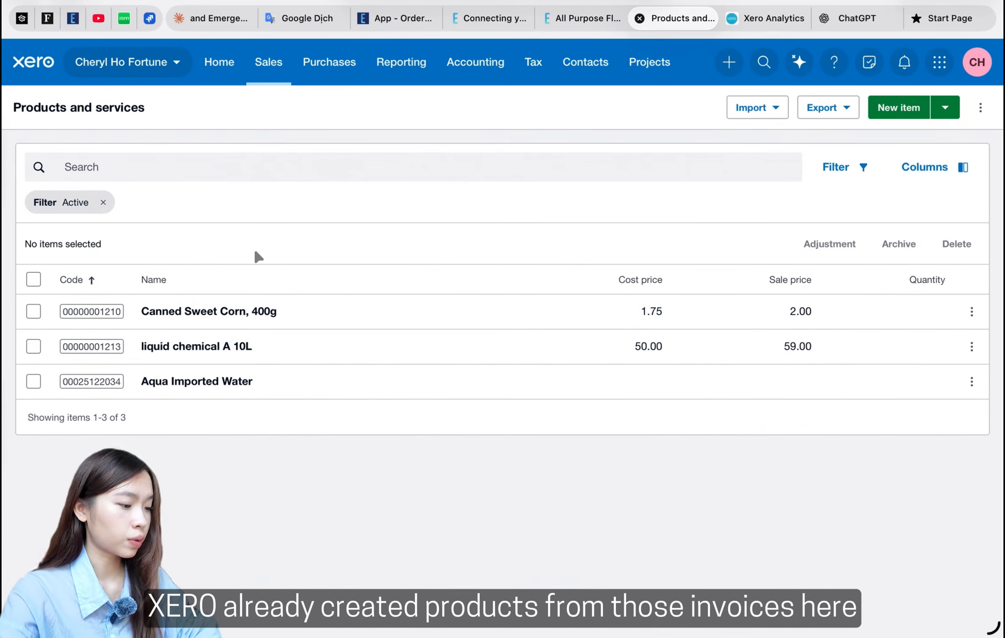
Return to Xero's sales invoices, open INV000033 and review its line items, account codes and totals.
left_click(269, 63)
left_click(283, 140)
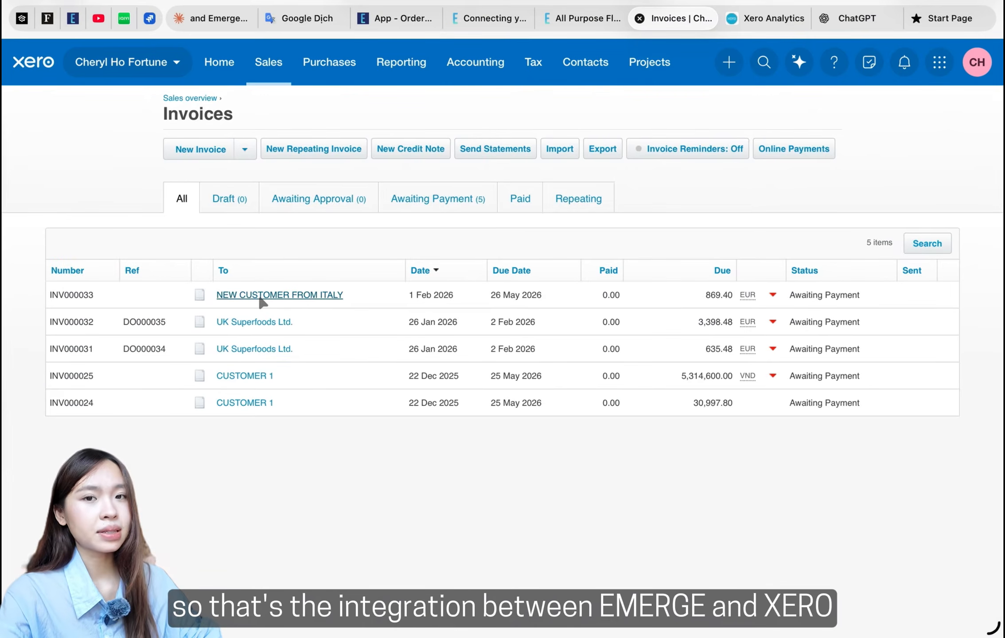
left_click(260, 297)
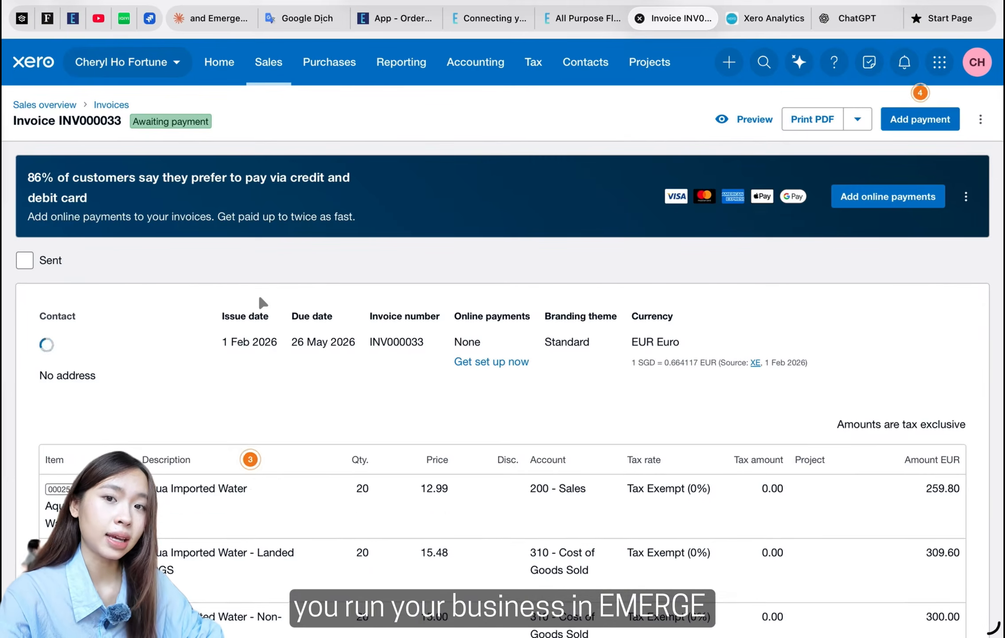
scroll(262, 303, "down", 6)
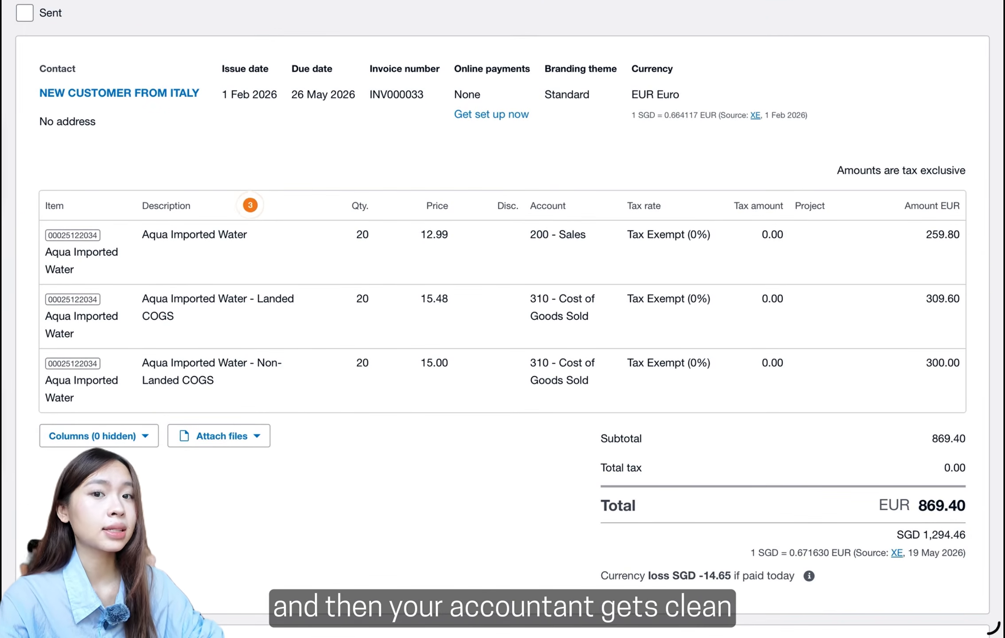
scroll(502, 319, "up", 1)
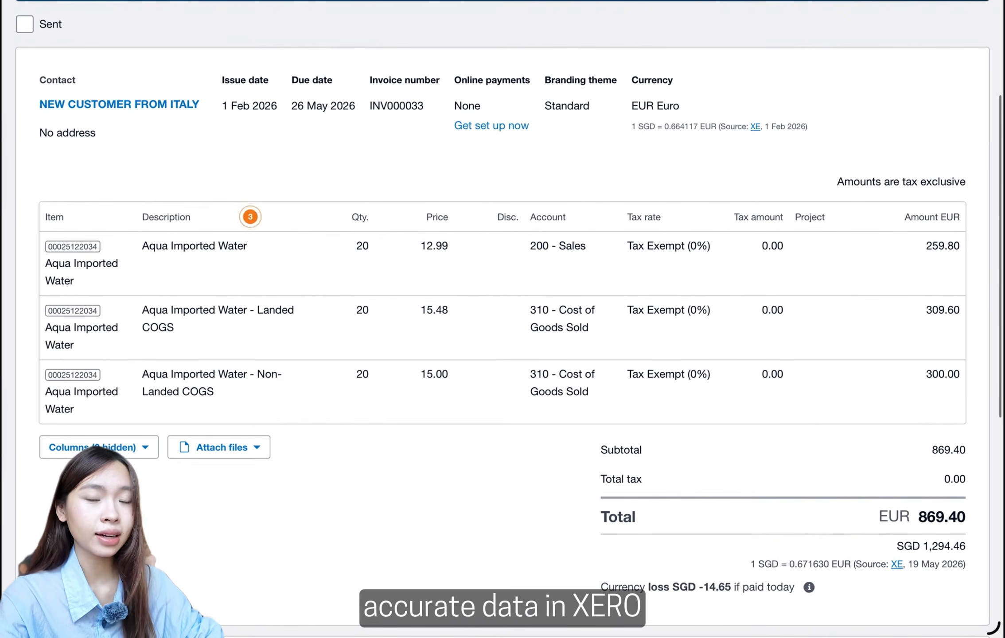